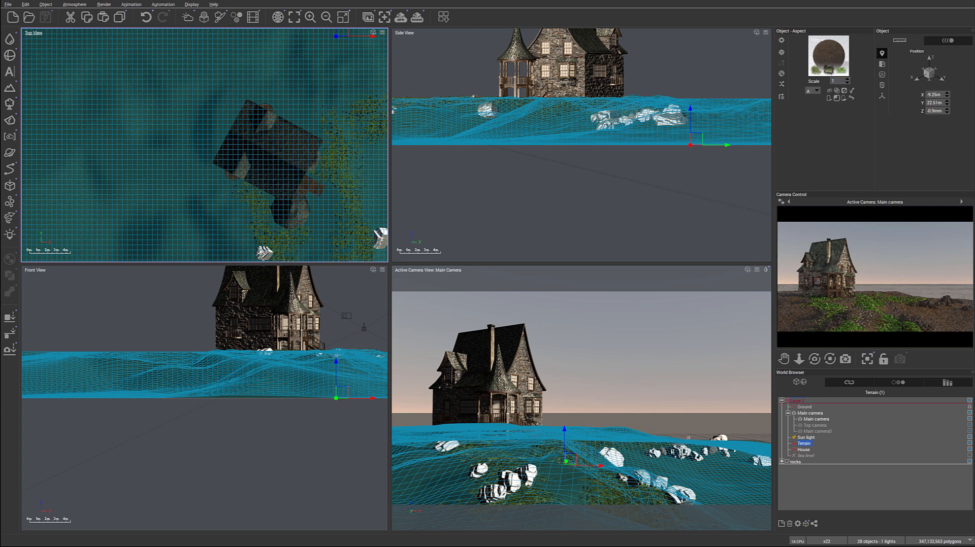
# Step: Add an HD Lime Tree from the Trees plant collection to the scene
pyautogui.moveTo(357, 197); pyautogui.dragTo(298, 176, button='right')
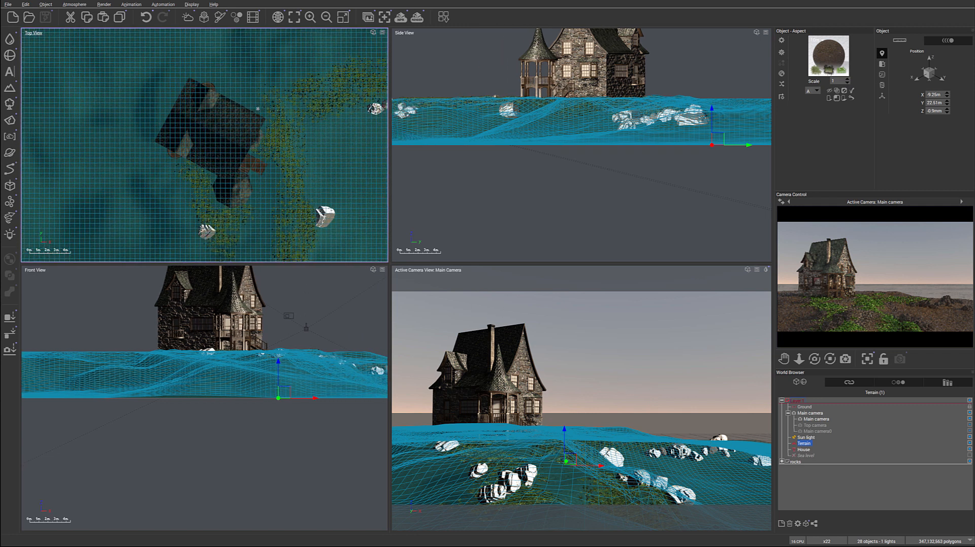
pyautogui.click(9, 103)
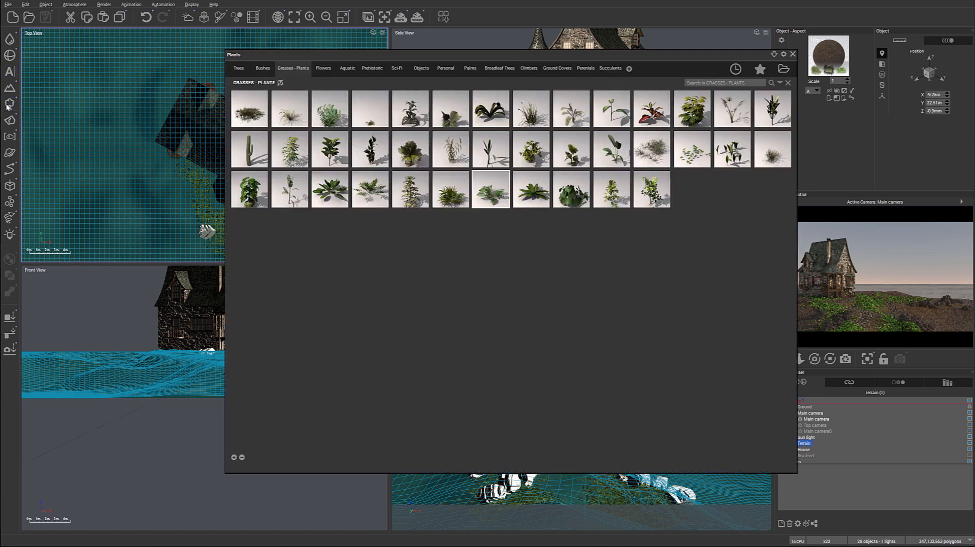
pyautogui.moveTo(382, 54); pyautogui.dragTo(368, 71)
pyautogui.click(223, 84)
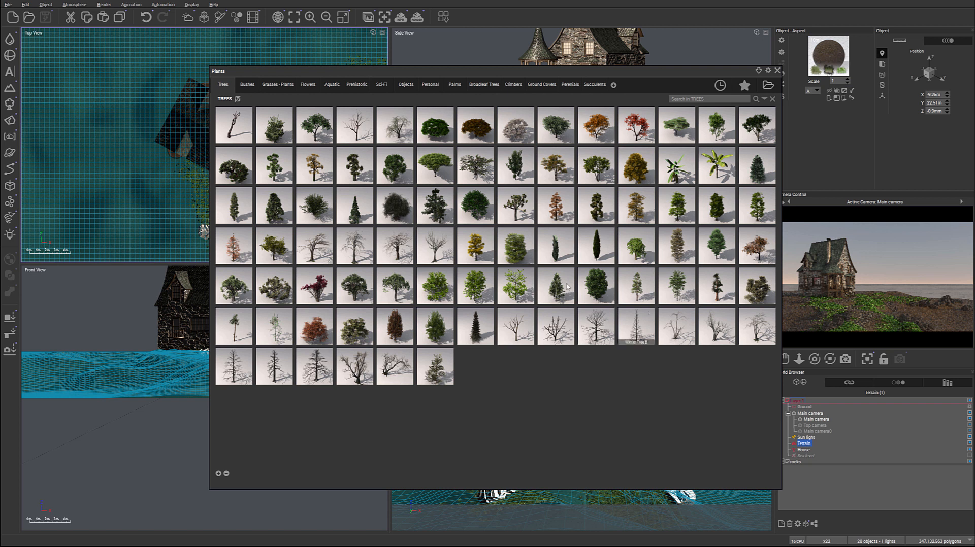
pyautogui.doubleClick(517, 239)
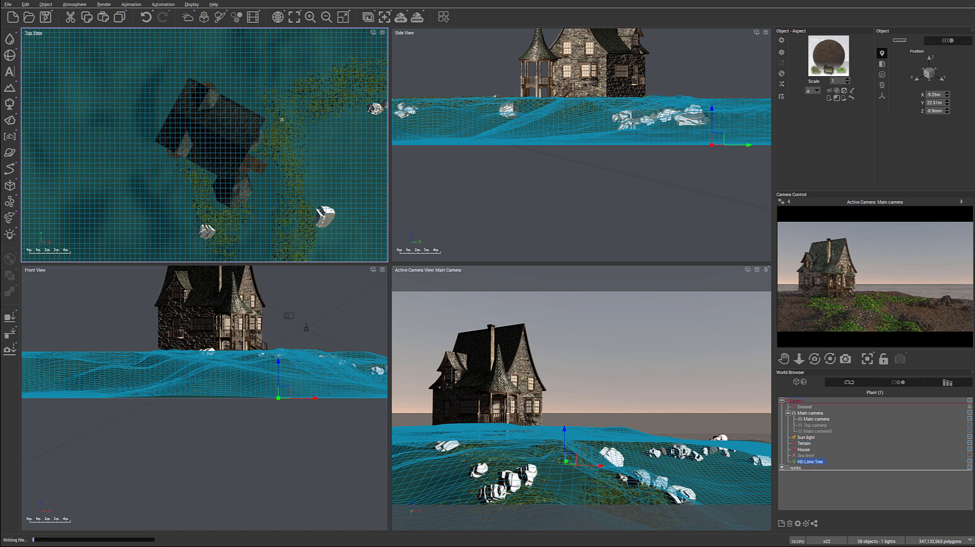
# Step: Place the lime tree at ground level behind the house, about X -18.2 m, Y 20 m, Z 5.3 m, and move it into a new layer
pyautogui.moveTo(211, 146); pyautogui.dragTo(235, 131)
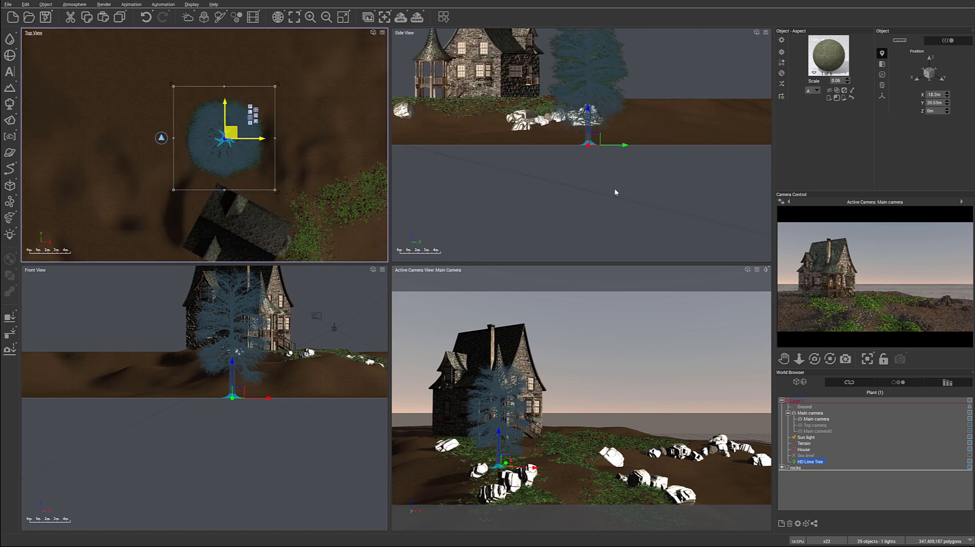
pyautogui.moveTo(644, 122); pyautogui.dragTo(616, 215, button='right')
pyautogui.moveTo(569, 234); pyautogui.dragTo(563, 186)
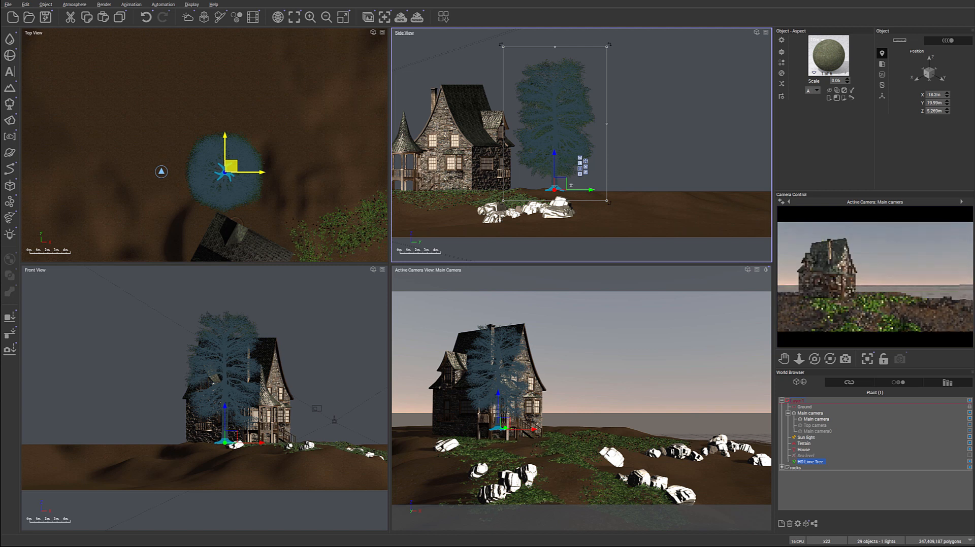
pyautogui.click(796, 524)
pyautogui.moveTo(814, 463); pyautogui.dragTo(797, 474)
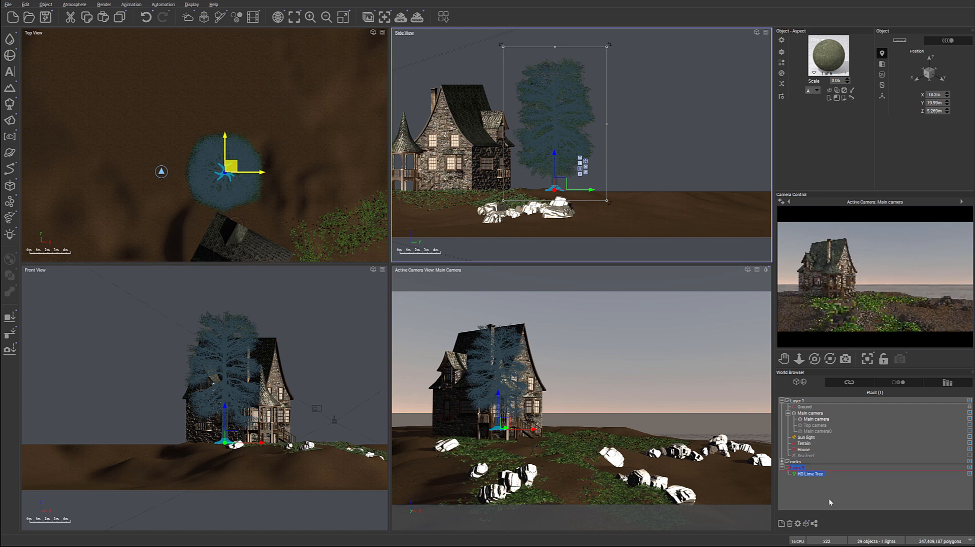
# Step: Enlarge the lime tree and reposition it behind the house's far corner, at about X -25.1 m, Y 19.3 m, Z 5.4 m
pyautogui.moveTo(575, 102); pyautogui.dragTo(576, 134, button='right')
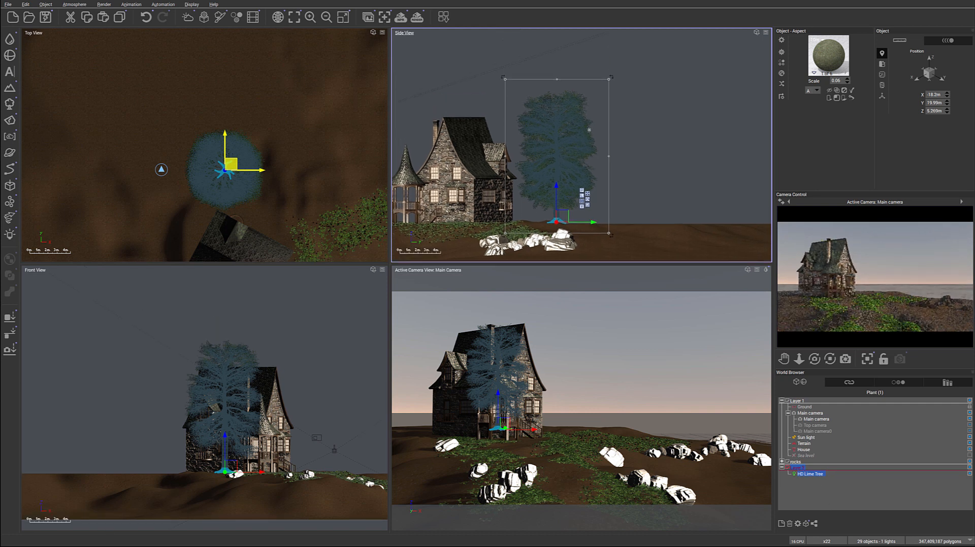
pyautogui.moveTo(609, 79); pyautogui.dragTo(649, 54)
pyautogui.moveTo(297, 133); pyautogui.dragTo(297, 88, button='right')
pyautogui.moveTo(229, 97); pyautogui.dragTo(169, 111)
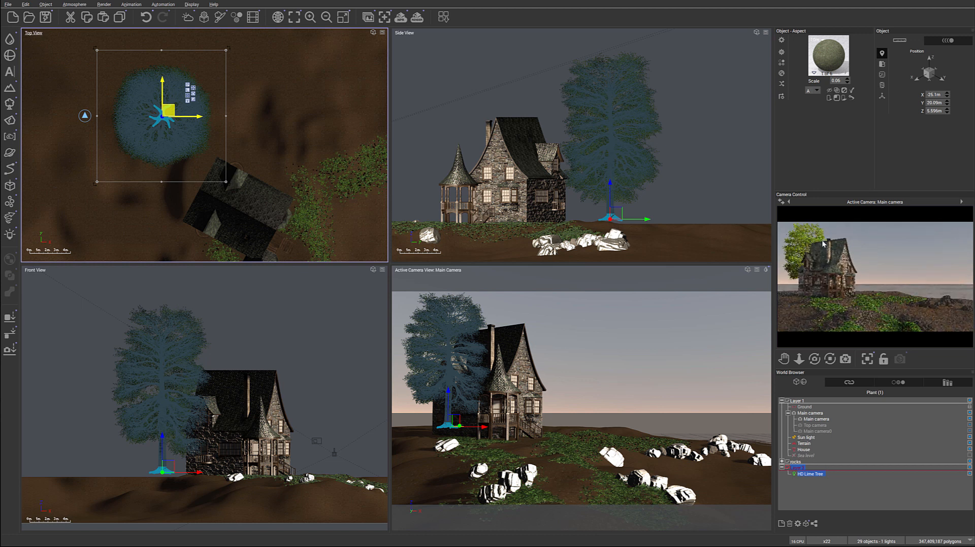
pyautogui.click(651, 51)
pyautogui.moveTo(678, 37); pyautogui.dragTo(661, 59)
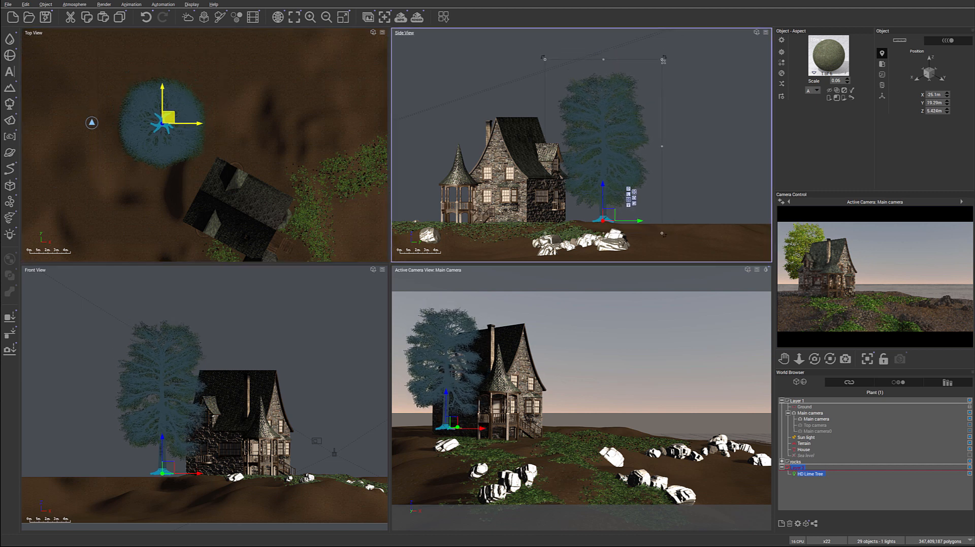
# Step: Add a Large European Ash - Autumn Yellow from the Trees plant collection
pyautogui.moveTo(214, 152); pyautogui.dragTo(284, 130, button='right')
pyautogui.click(9, 105)
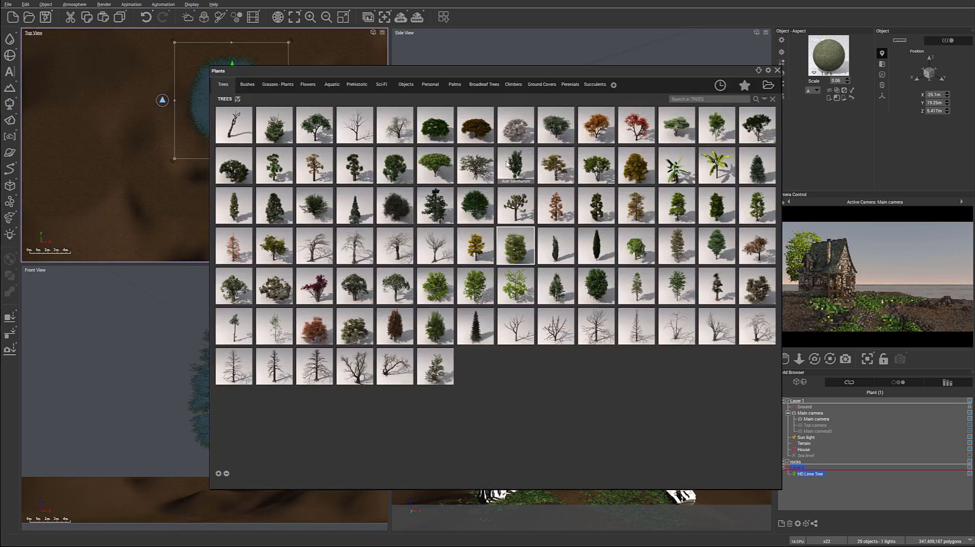
pyautogui.moveTo(520, 160)
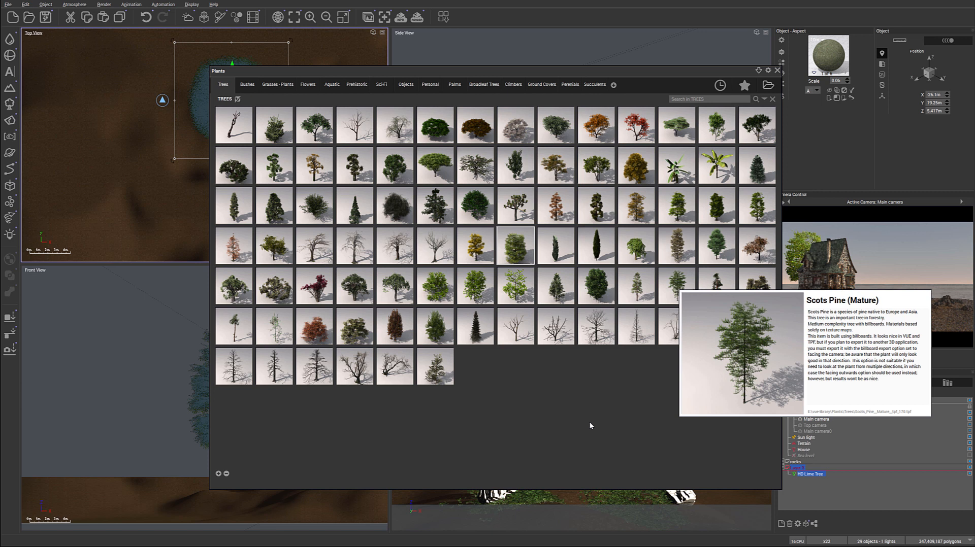
pyautogui.doubleClick(633, 209)
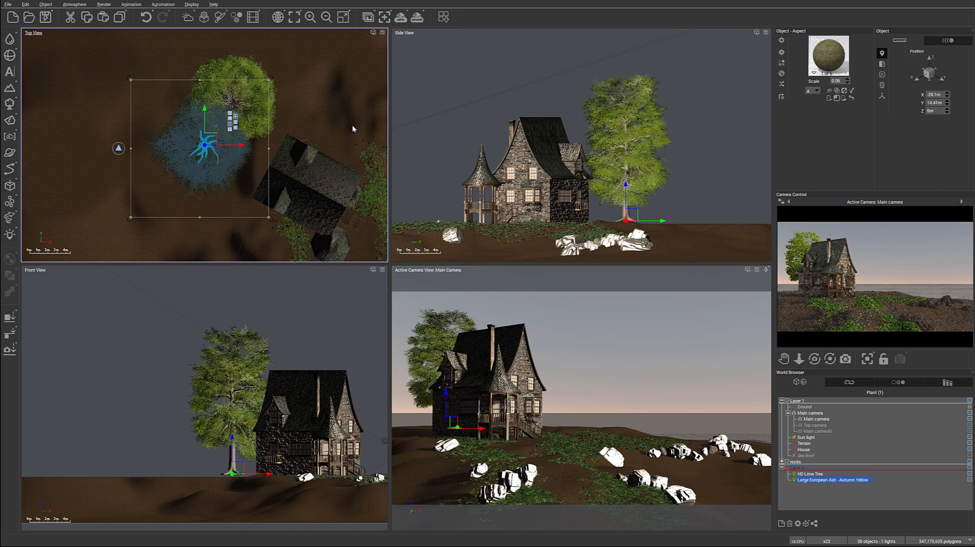
# Step: Position the autumn yellow ash on the ground between the lime tree and the house, at about X -19.4 m, Y 18.6 m, Z 4.4 m
pyautogui.moveTo(292, 137); pyautogui.dragTo(228, 150, button='right')
pyautogui.moveTo(150, 153); pyautogui.dragTo(300, 111)
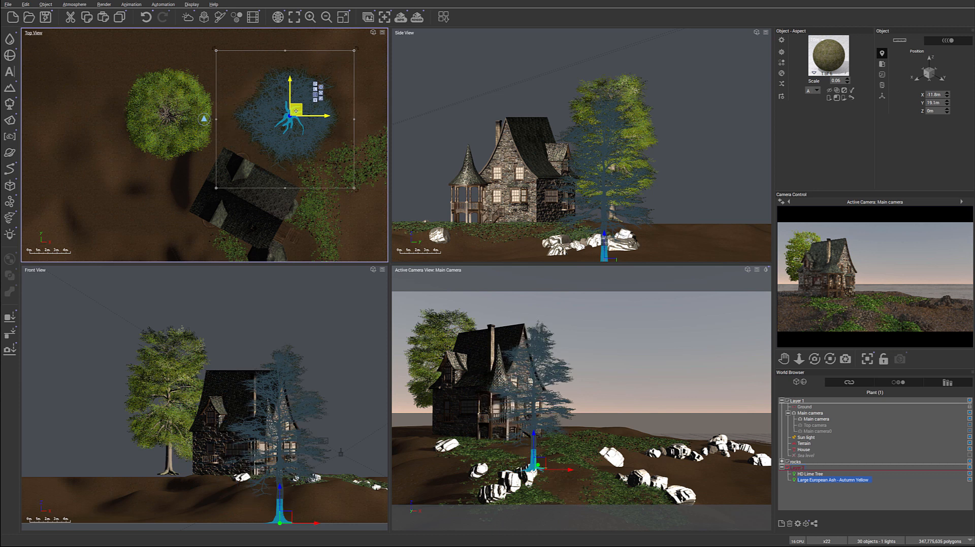
pyautogui.moveTo(620, 213); pyautogui.dragTo(617, 172)
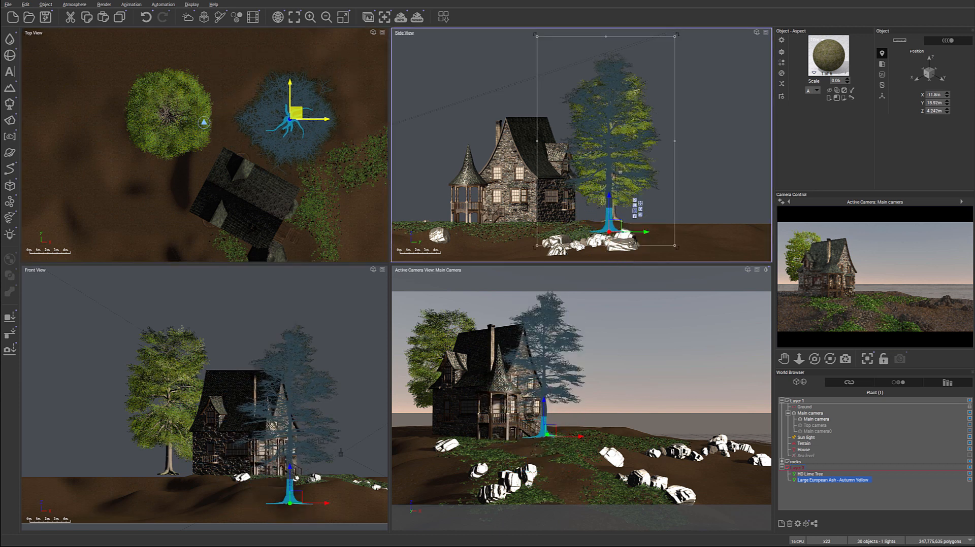
pyautogui.moveTo(296, 113); pyautogui.dragTo(227, 116)
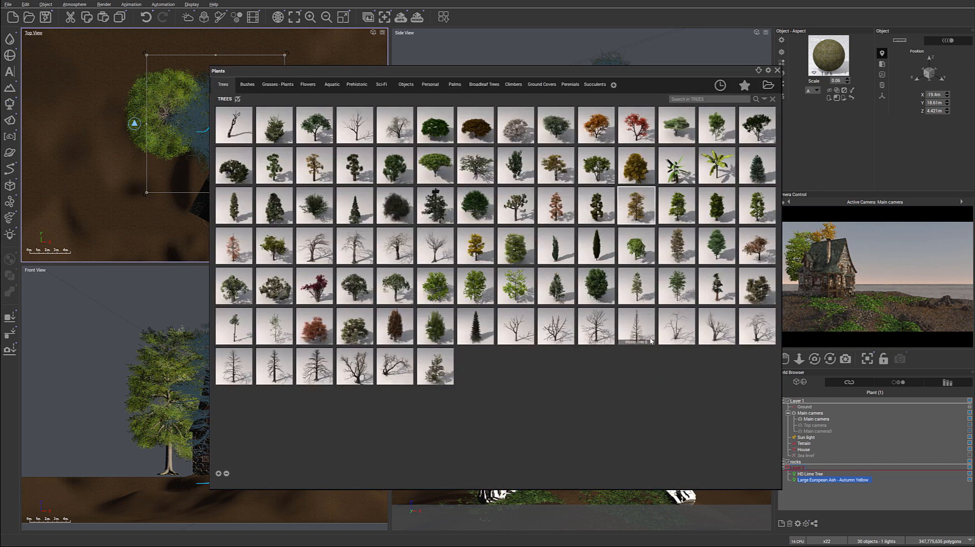
# Step: Add a Large European Ash - Spring Bright Green and place it behind the lime tree, at about X -22.5 m, Y 21.4 m, Z 5.1 m
pyautogui.doubleClick(677, 210)
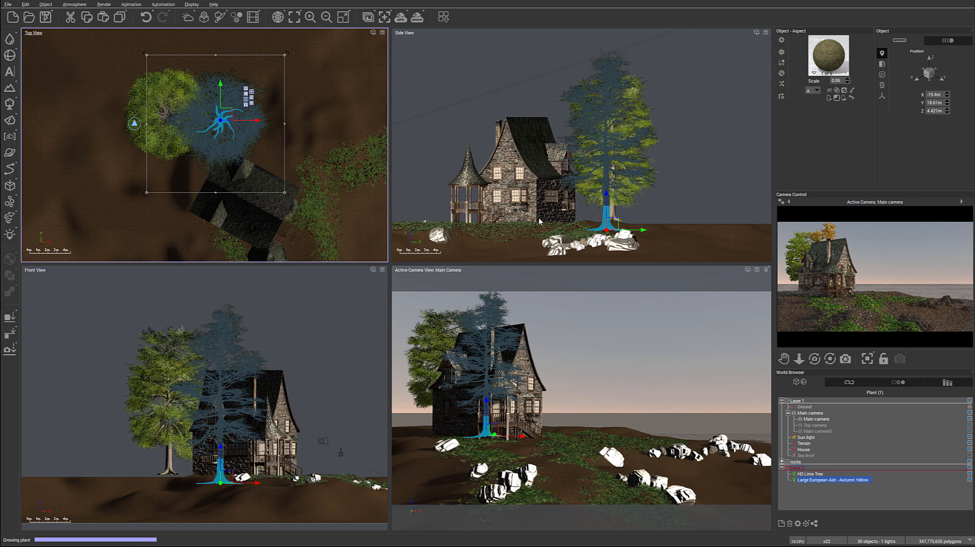
pyautogui.moveTo(249, 139); pyautogui.dragTo(218, 150)
pyautogui.moveTo(587, 178); pyautogui.dragTo(604, 161)
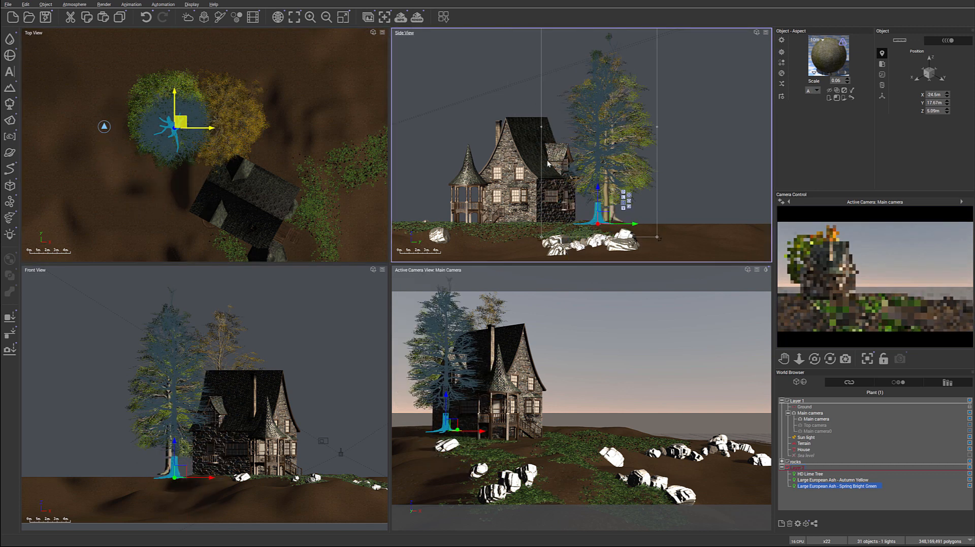
pyautogui.moveTo(178, 122); pyautogui.dragTo(195, 89)
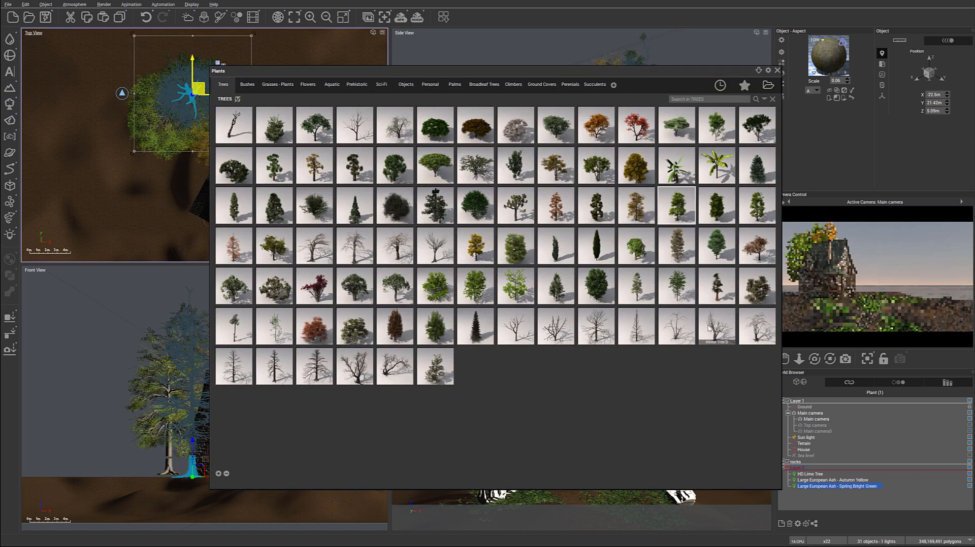
# Step: Add a Large European Ash - Autumn Red and place it beyond the lime tree, at about X -29.9 m, Y 23.7 m, Z 4.2 m
pyautogui.moveTo(676, 244)
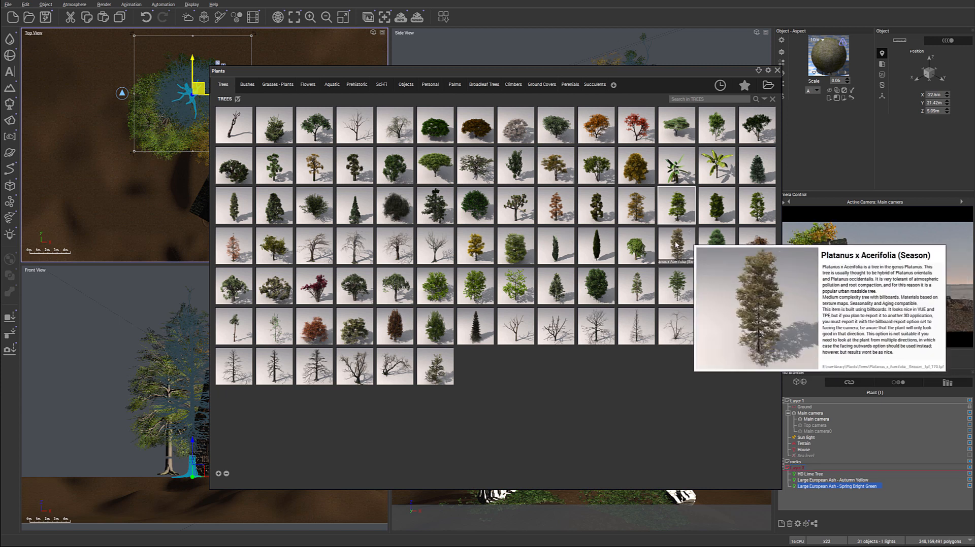
pyautogui.doubleClick(260, 249)
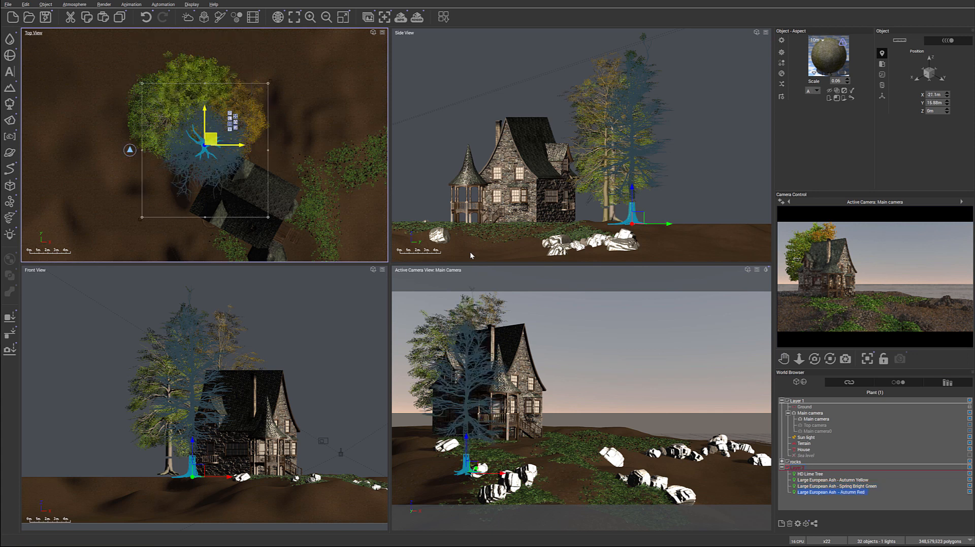
pyautogui.moveTo(196, 138); pyautogui.dragTo(174, 137)
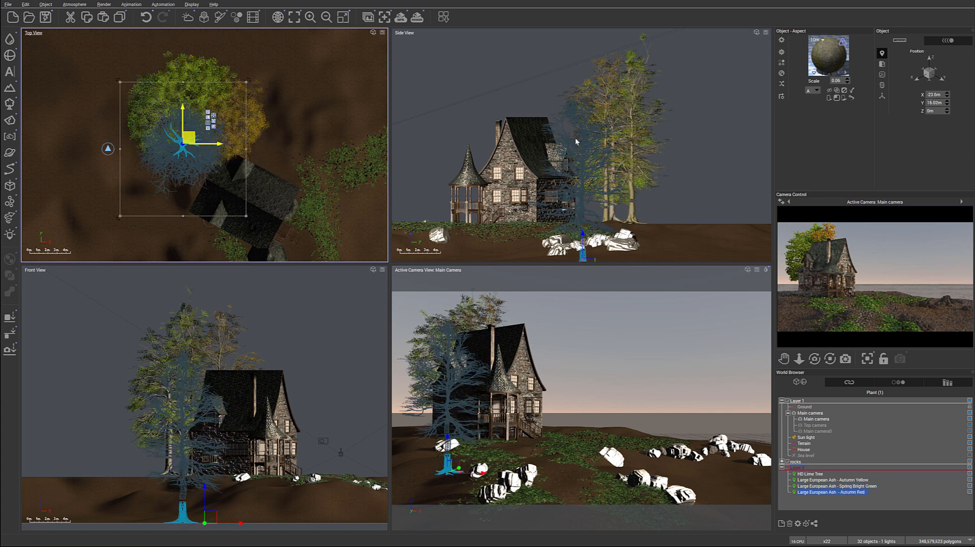
pyautogui.moveTo(598, 195); pyautogui.dragTo(604, 156)
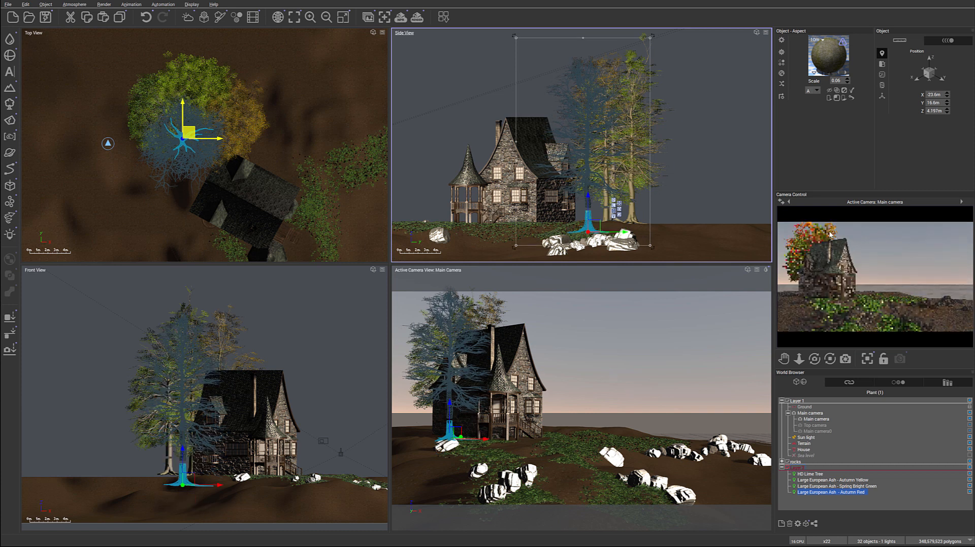
pyautogui.moveTo(189, 133); pyautogui.dragTo(134, 67)
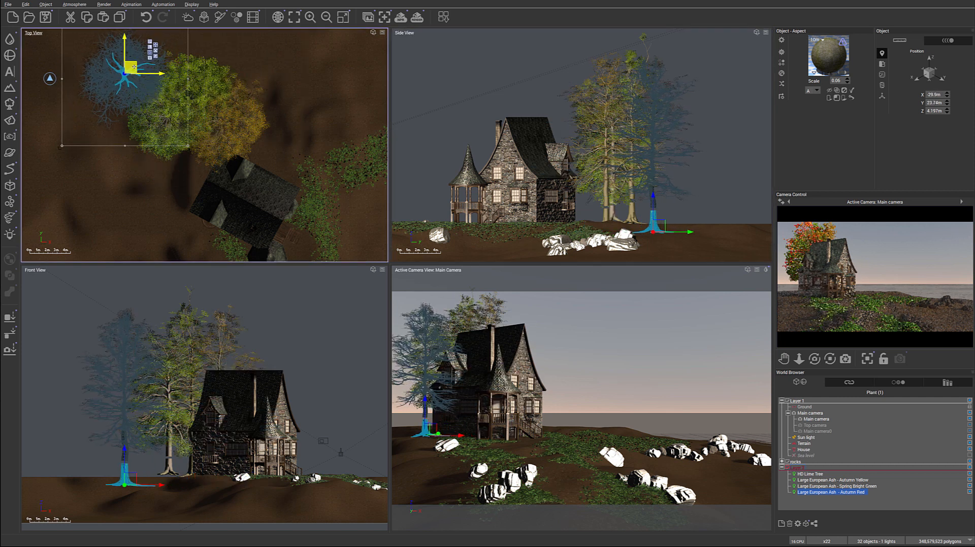
pyautogui.rightClick(833, 248)
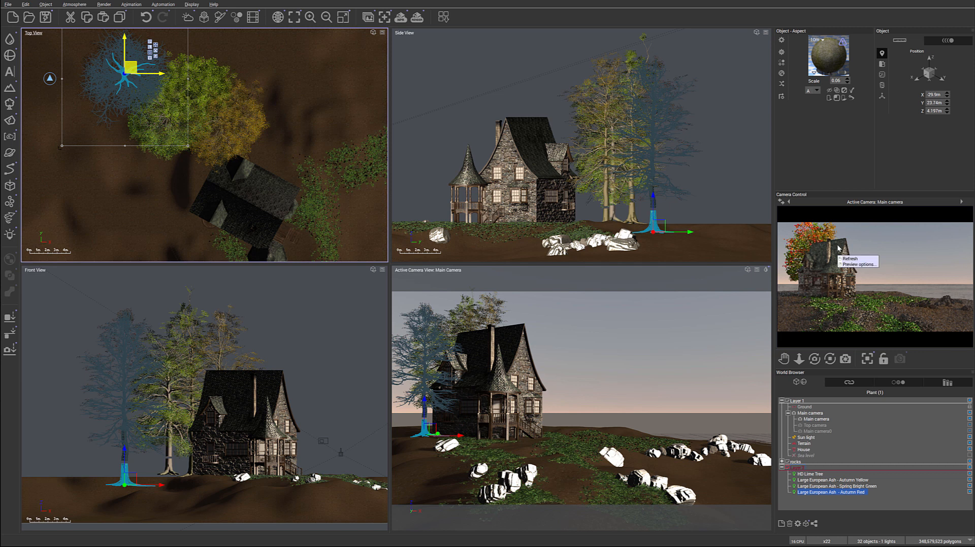
pyautogui.rightClick(781, 241)
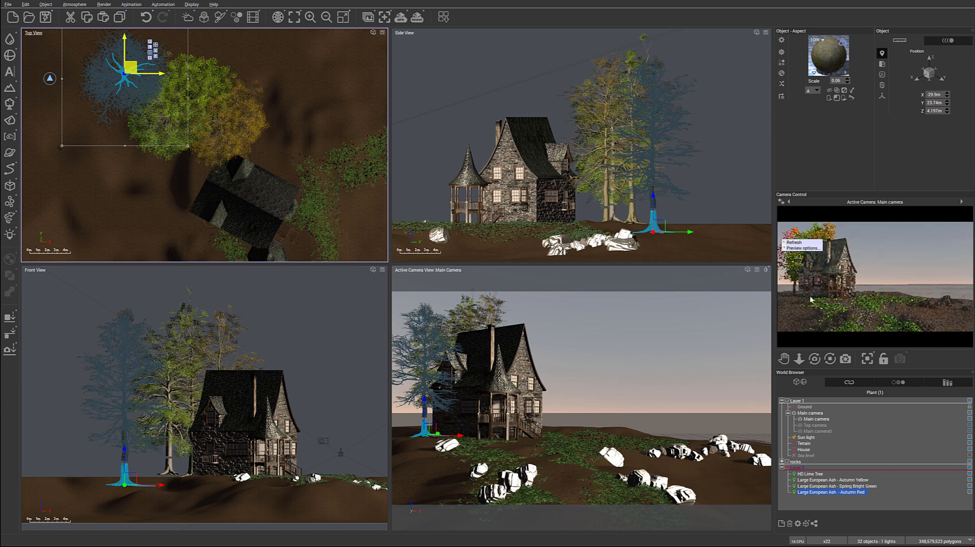
pyautogui.click(800, 285)
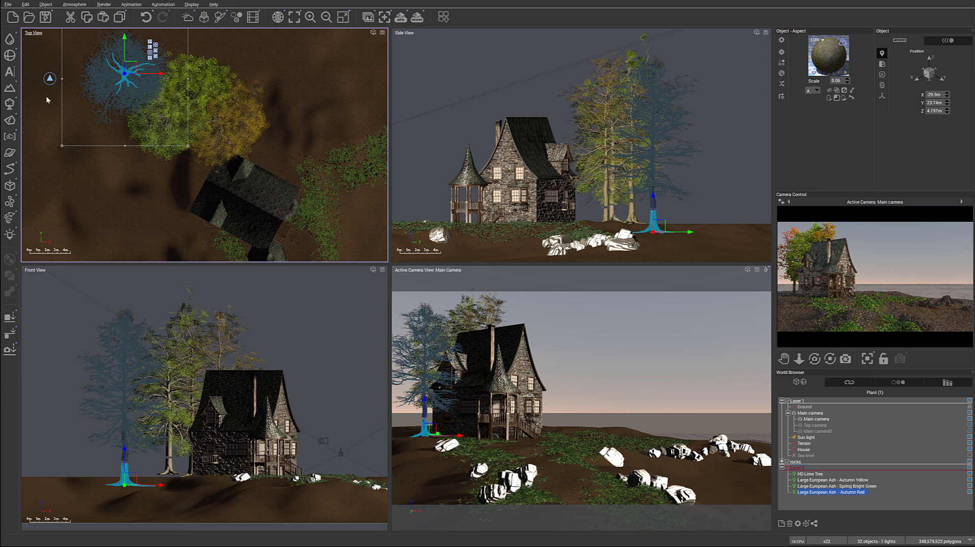
# Step: Add a White Fir (Mature) (HD) and place it beside the autumn red ash, at about X -32.6 m, Y 21.3 m, Z 4.5 m
pyautogui.click(9, 103)
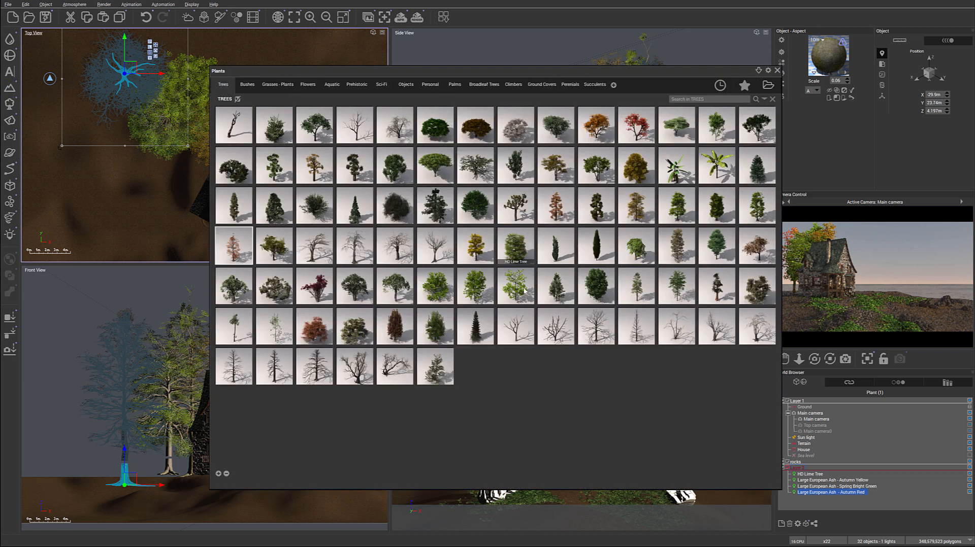
pyautogui.doubleClick(476, 326)
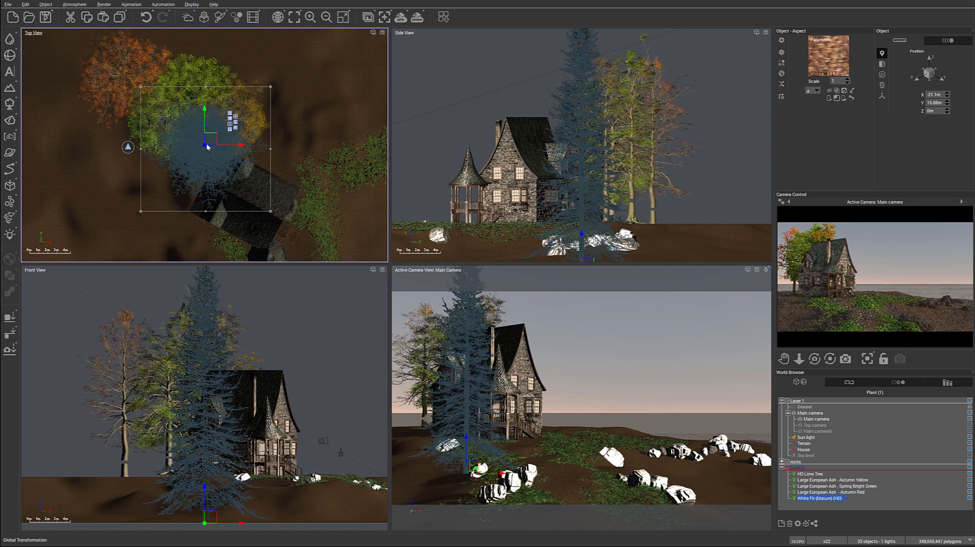
pyautogui.moveTo(211, 158); pyautogui.dragTo(118, 119)
pyautogui.moveTo(613, 173); pyautogui.dragTo(612, 133)
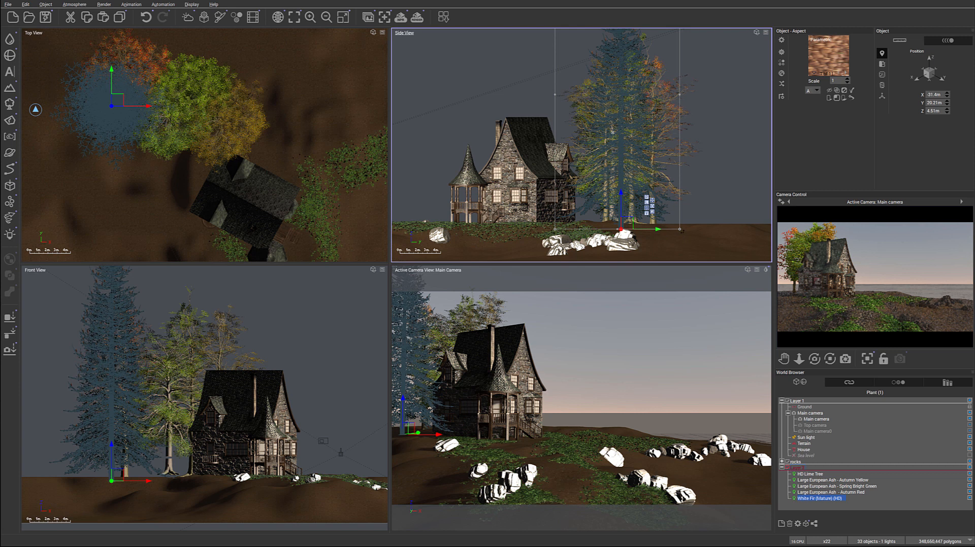
pyautogui.moveTo(116, 100); pyautogui.dragTo(107, 90)
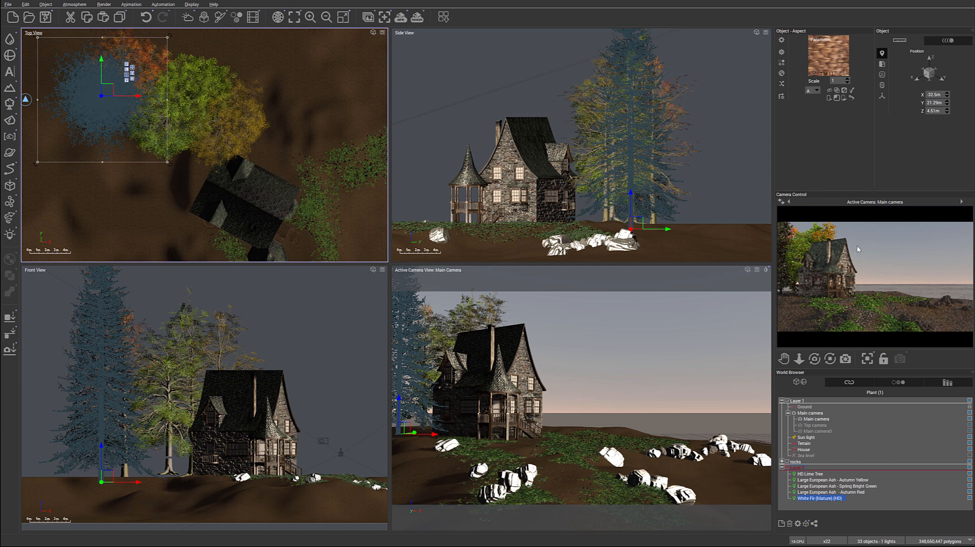
# Step: Add a Large European Ash - Summer Sparse Foliage and place it directly behind the house, at about X -13.8 m, Y 16.7 m, Z 4.5 m
pyautogui.moveTo(294, 104); pyautogui.dragTo(294, 106, button='right')
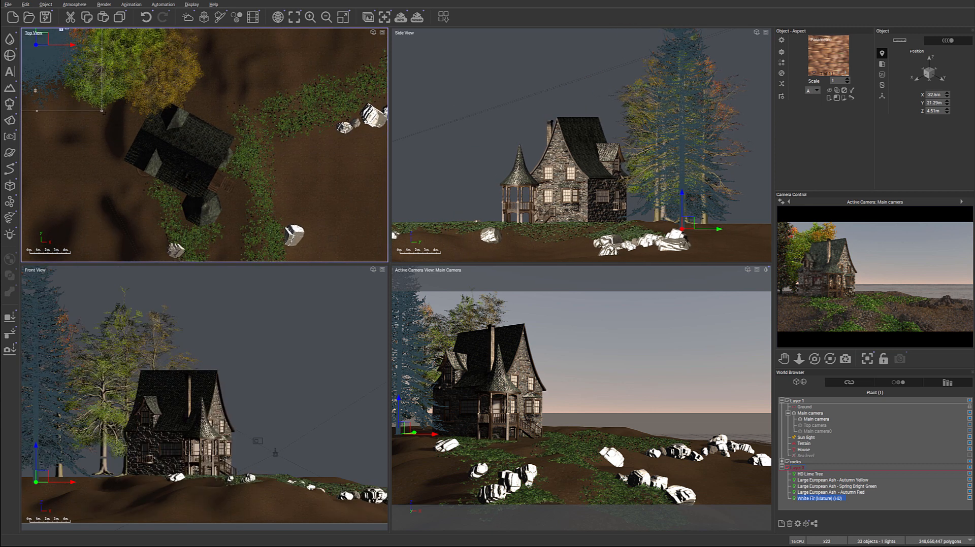
pyautogui.click(10, 104)
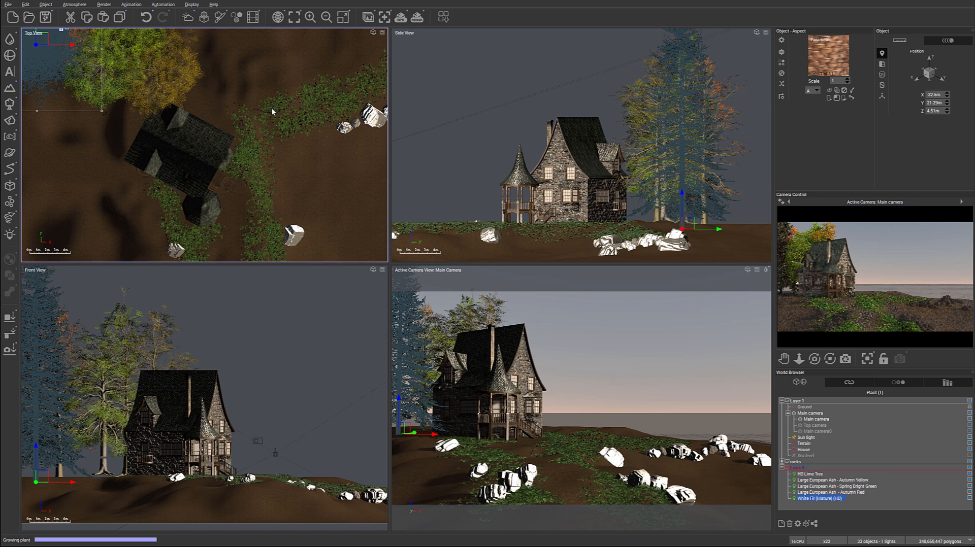
pyautogui.moveTo(212, 138); pyautogui.dragTo(213, 82)
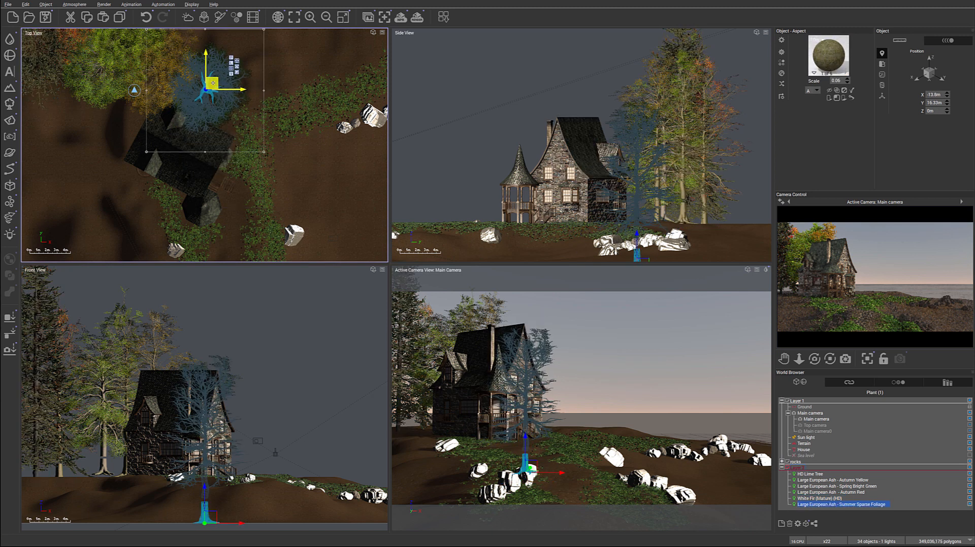
pyautogui.moveTo(640, 145); pyautogui.dragTo(643, 148)
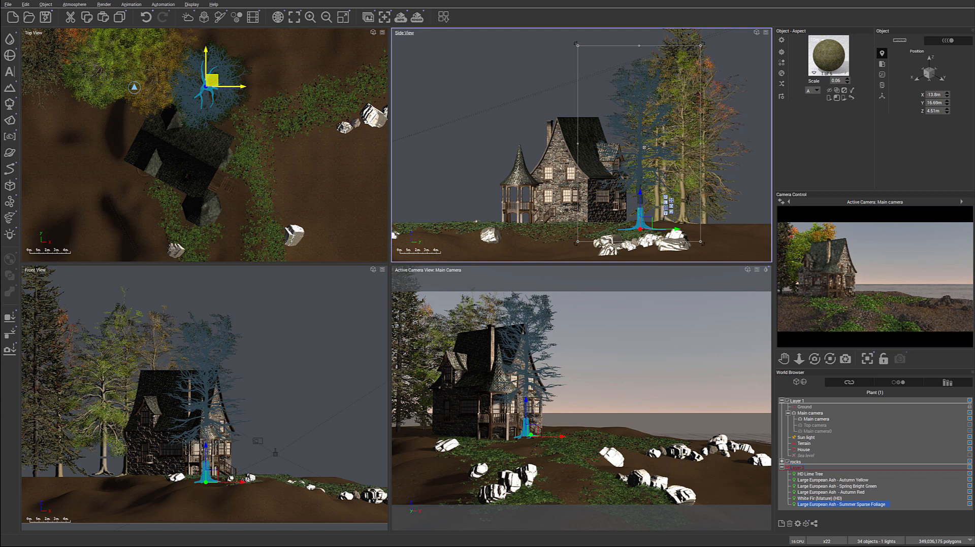
# Step: Add a Large European Ash - Autumn Yellow and place it well behind the house, at about X -9.7 m, Y 23.7 m, Z 1.5 m
pyautogui.moveTo(227, 81); pyautogui.dragTo(158, 119, button='right')
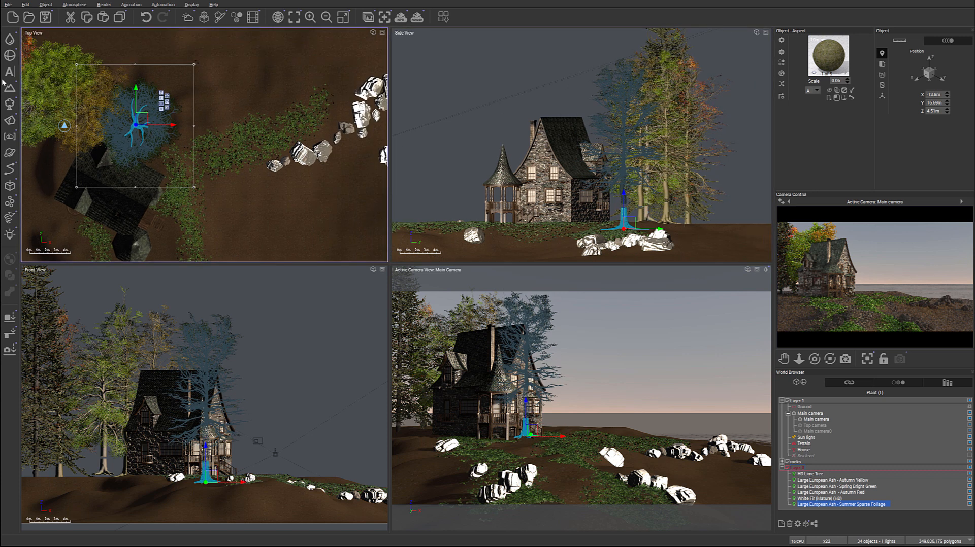
pyautogui.click(9, 104)
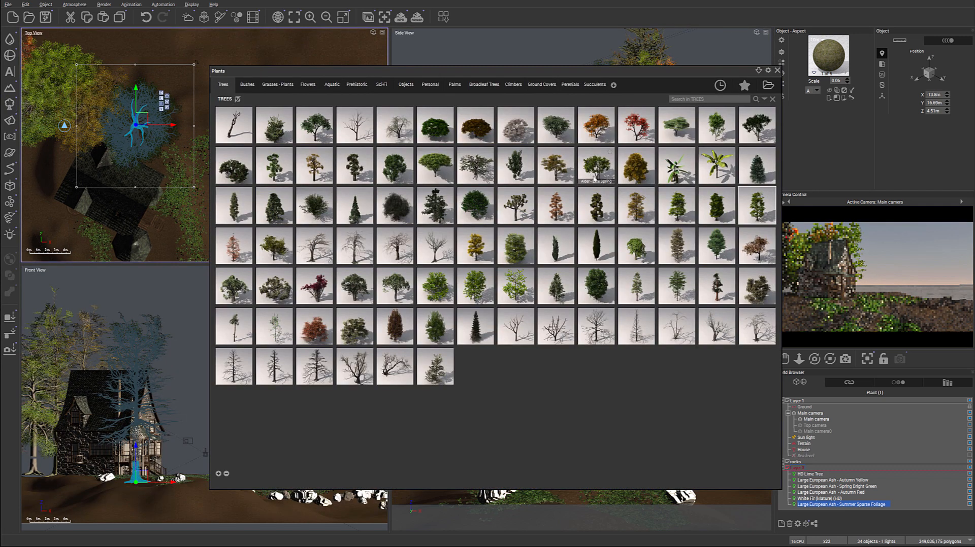
pyautogui.doubleClick(611, 203)
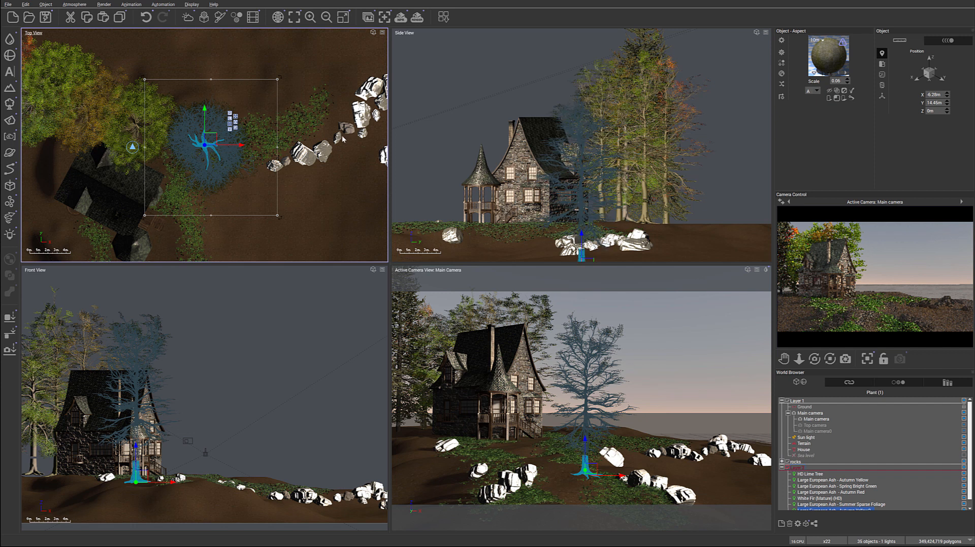
pyautogui.moveTo(212, 142); pyautogui.dragTo(181, 58)
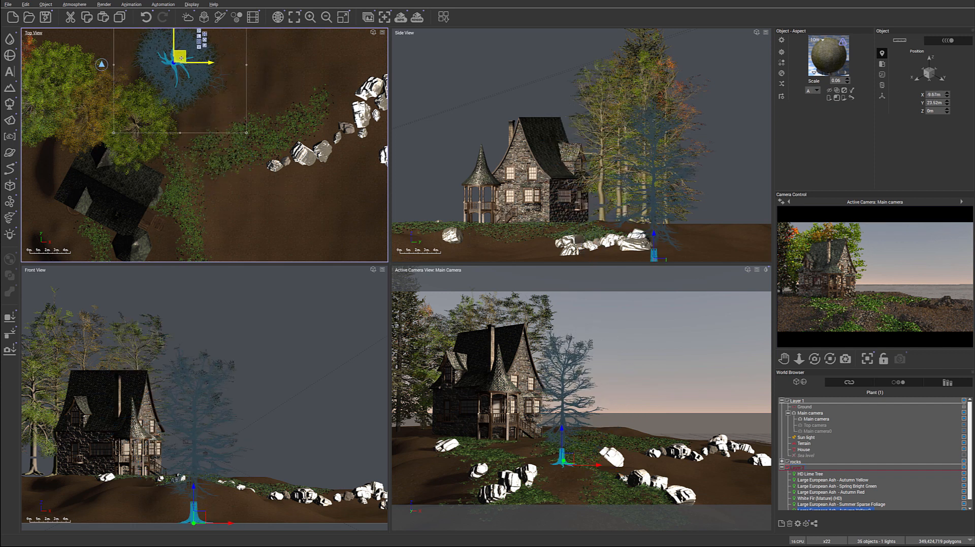
pyautogui.moveTo(659, 207); pyautogui.dragTo(658, 193)
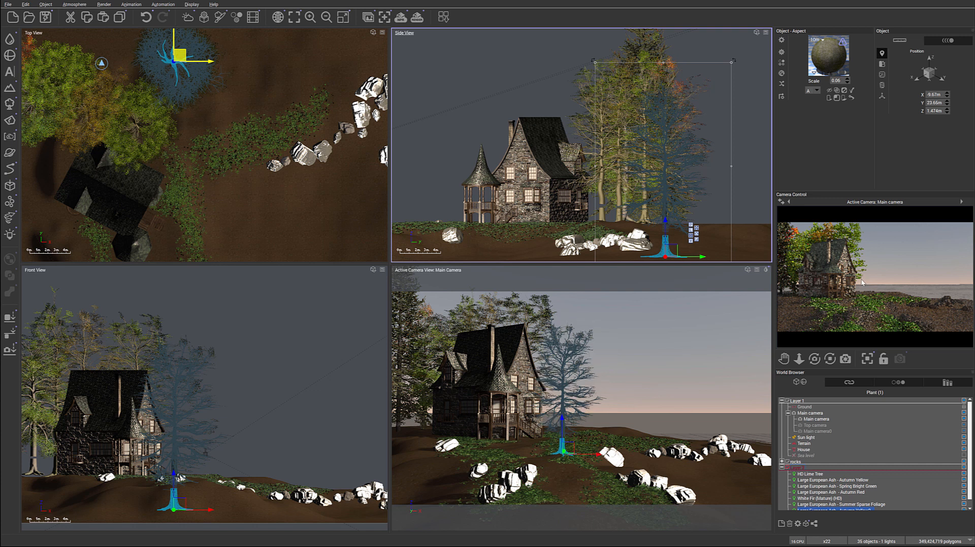
pyautogui.rightClick(871, 301)
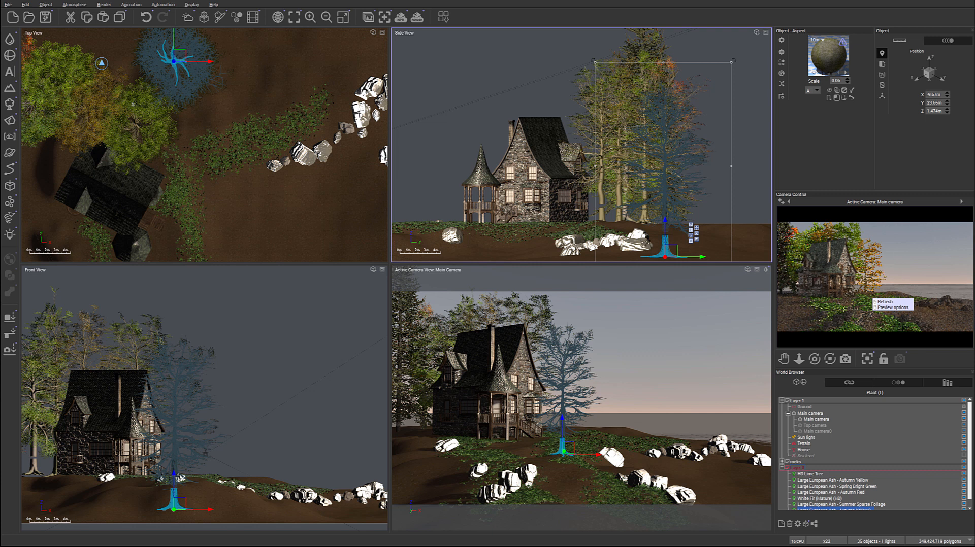
# Step: Add the rounded olive-green broadleaf tree and place it between the autumn ash and the house, at about X -10 m, Y 18.8 m
pyautogui.click(9, 104)
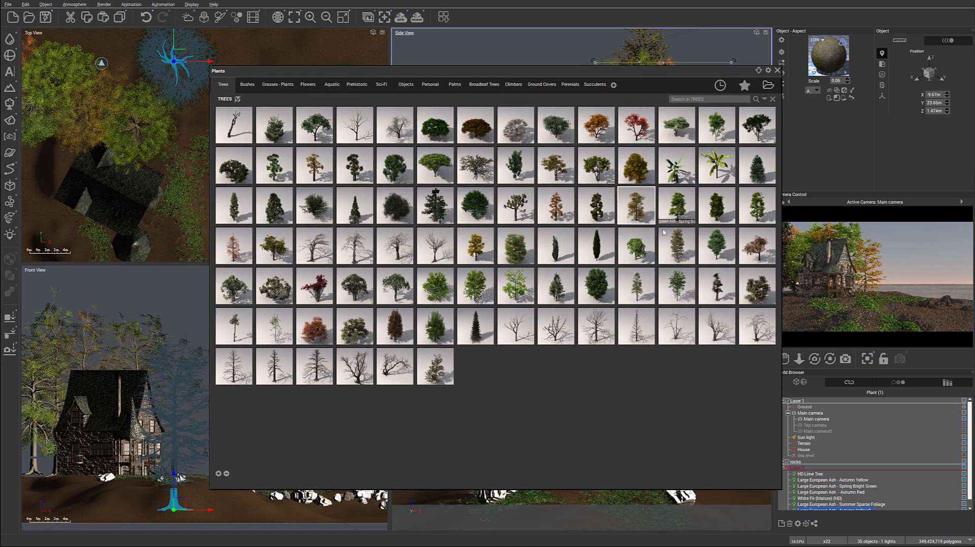
pyautogui.doubleClick(514, 245)
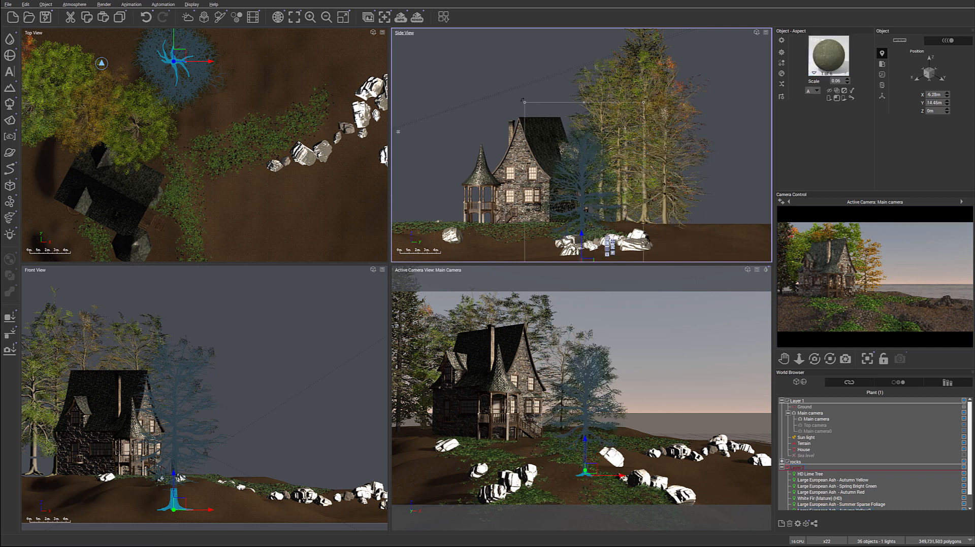
pyautogui.moveTo(209, 140); pyautogui.dragTo(193, 105)
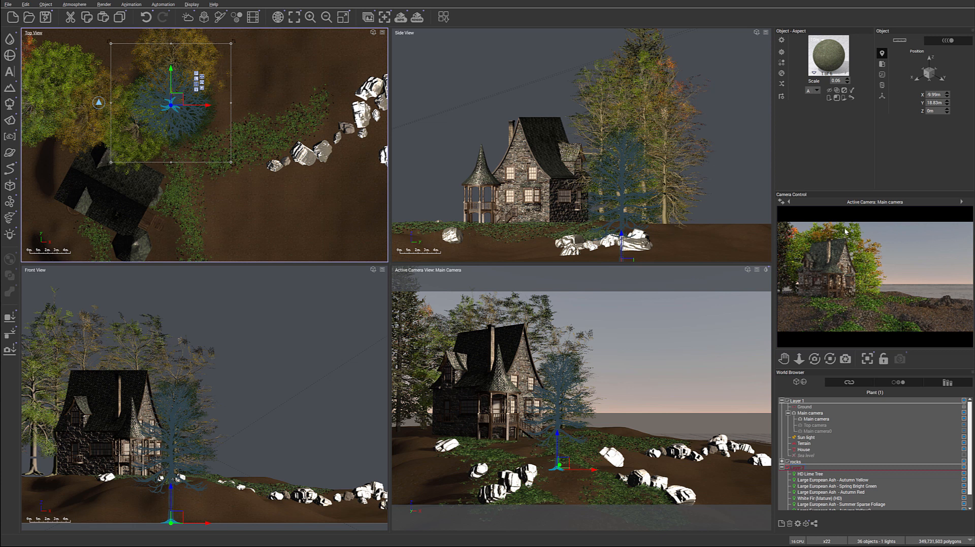
# Step: Add a Large European Ash with summer foliage and place it among the rear trees, at about X -13.3 m, Y 21.8 m, Z 3.7 m
pyautogui.moveTo(244, 147); pyautogui.dragTo(276, 203, button='right')
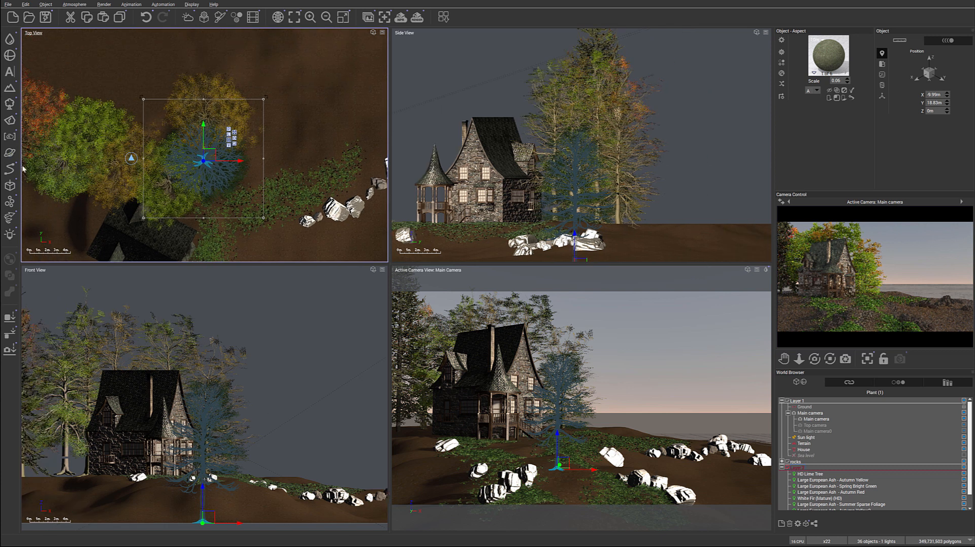
pyautogui.click(9, 104)
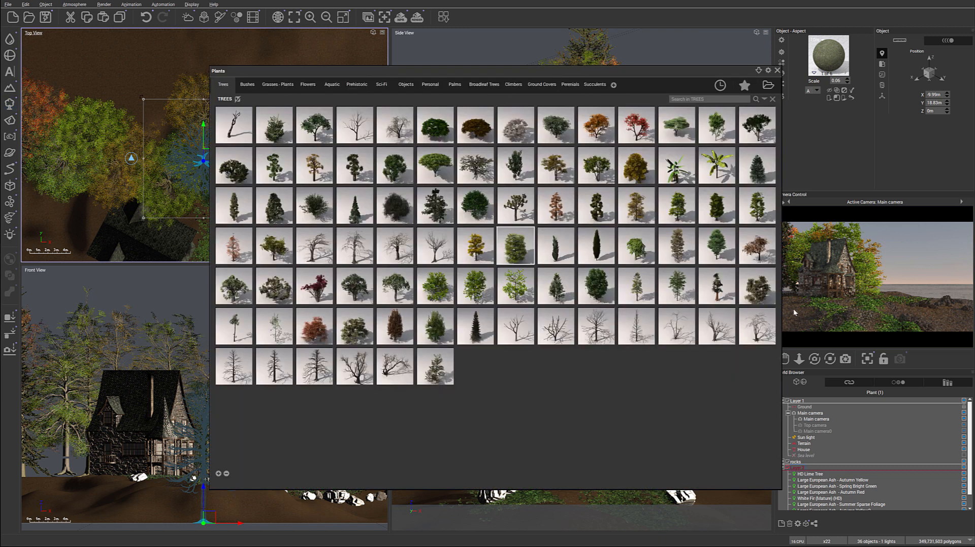
pyautogui.click(715, 209)
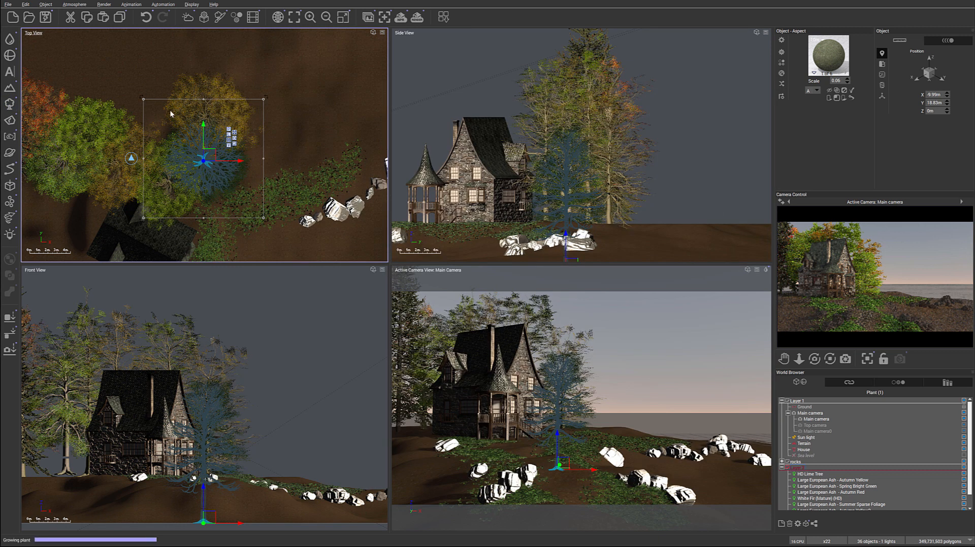
pyautogui.moveTo(168, 123); pyautogui.dragTo(177, 125)
pyautogui.moveTo(603, 189); pyautogui.dragTo(598, 157)
pyautogui.moveTo(199, 134); pyautogui.dragTo(206, 134)
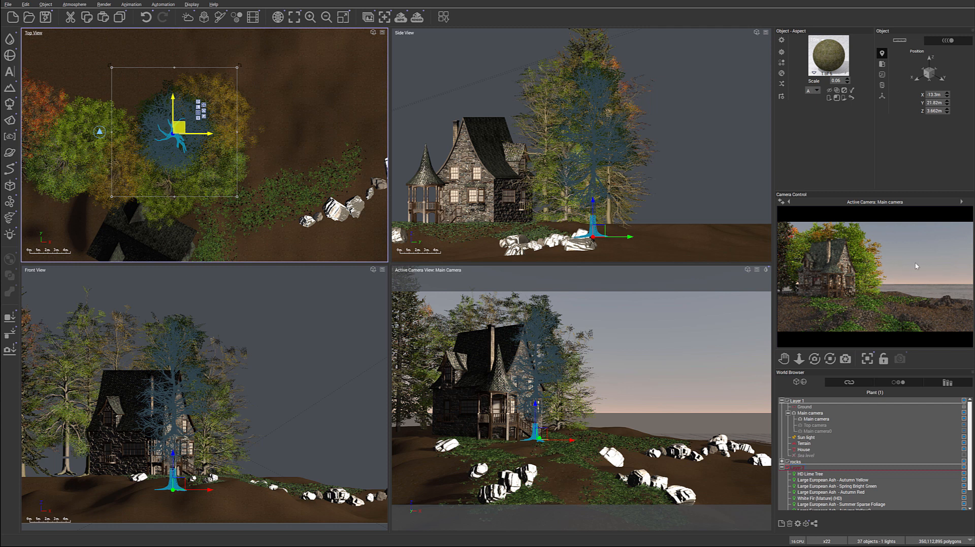
# Step: Add a leafless conifer and place it behind the house at about X -10.7 m, Y 17.8 m, with its base sunk into the terrain
pyautogui.click(10, 103)
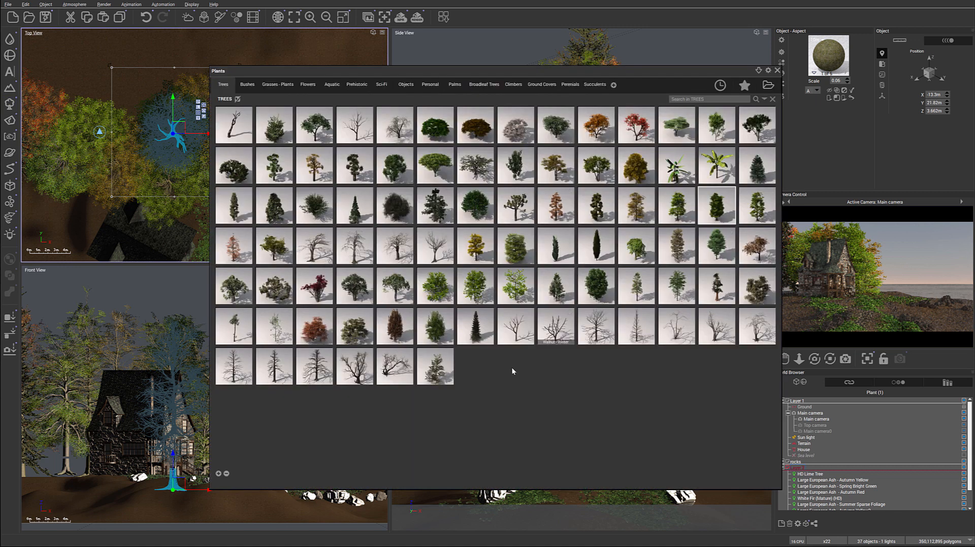
pyautogui.press('Escape')
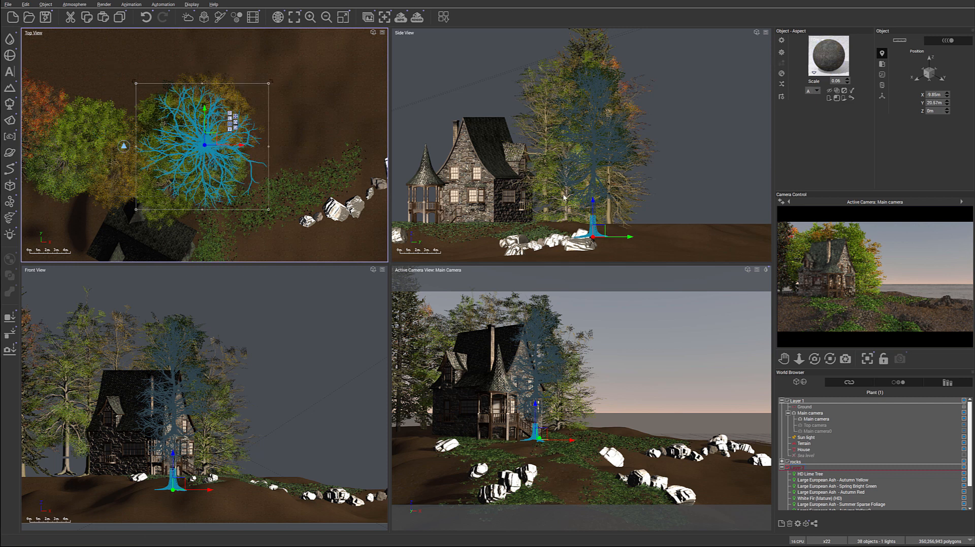
pyautogui.moveTo(219, 146)
pyautogui.mouseDown()
pyautogui.moveTo(258, 124)
pyautogui.moveTo(223, 131)
pyautogui.mouseUp()
pyautogui.moveTo(587, 157)
pyautogui.mouseDown()
pyautogui.moveTo(587, 127)
pyautogui.moveTo(587, 151)
pyautogui.mouseUp()
pyautogui.moveTo(228, 131); pyautogui.dragTo(204, 168)
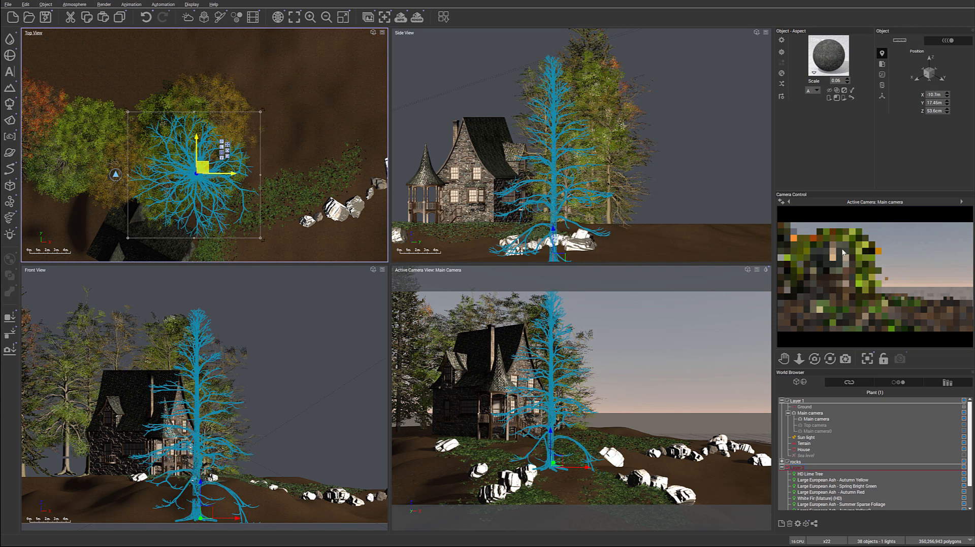
pyautogui.moveTo(580, 135); pyautogui.dragTo(584, 148)
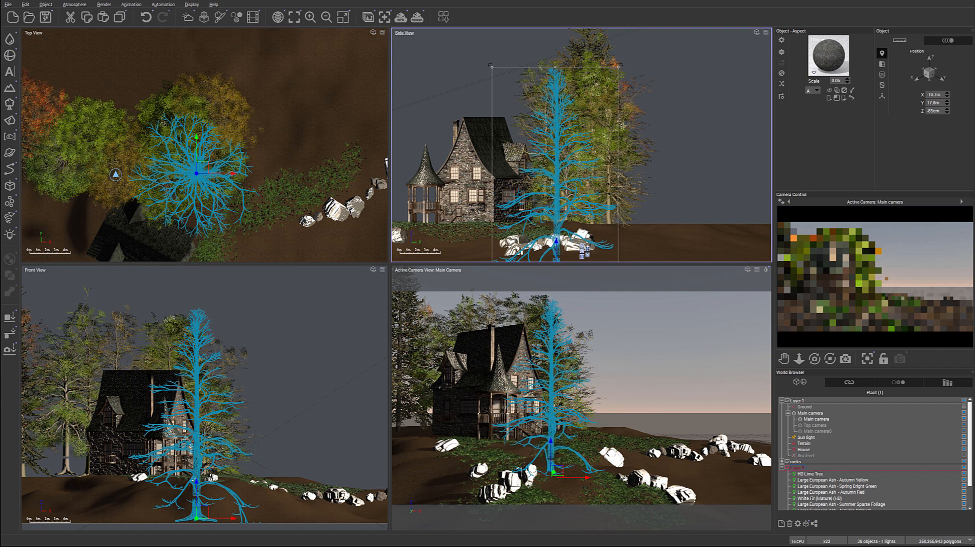
pyautogui.click(217, 448)
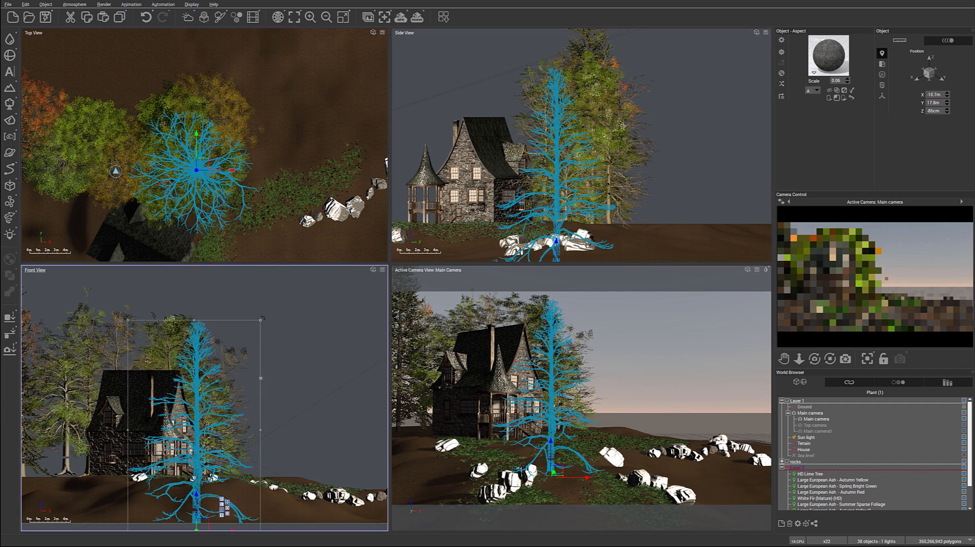
# Step: Add a narrow dark green conifer and place it beside the bare tree, at about X -7.5 m, Y 16.1 m
pyautogui.scroll(-2, 273, 435)
pyautogui.moveTo(263, 498); pyautogui.dragTo(263, 500)
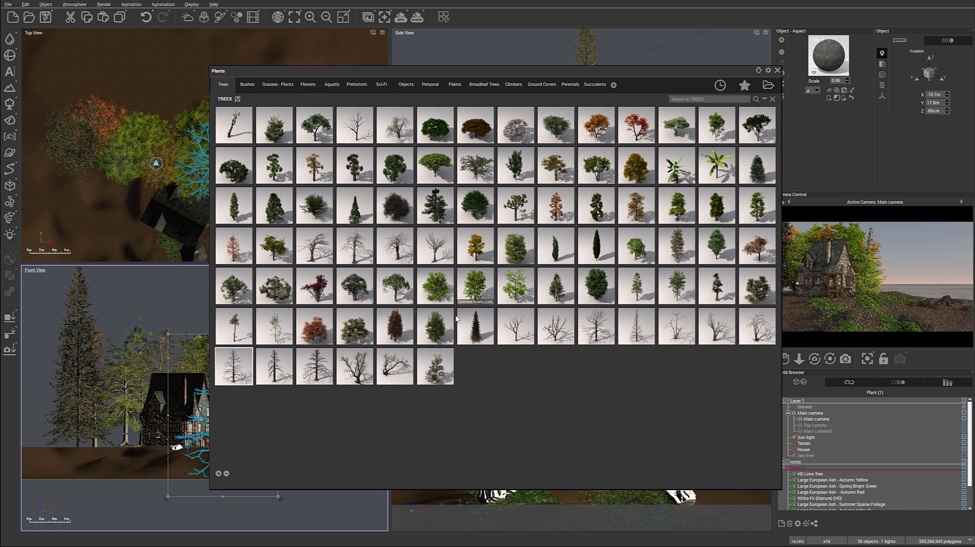
pyautogui.doubleClick(475, 328)
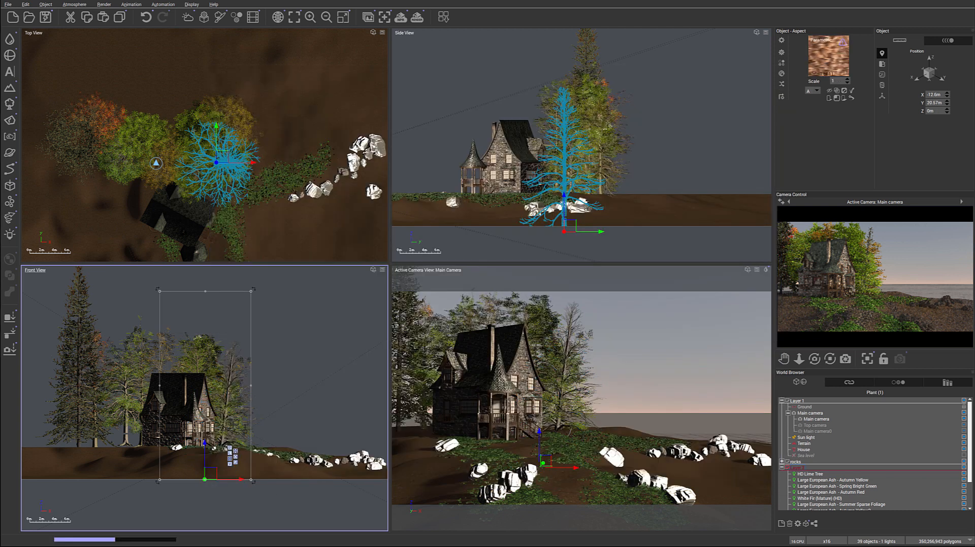
pyautogui.moveTo(211, 161); pyautogui.dragTo(250, 171)
# Step: Scale down the new conifer and move it onto the terrain at about X -6.5 m, Y 16.7 m, Z 3.7 m, checking the render preview
pyautogui.click(581, 202)
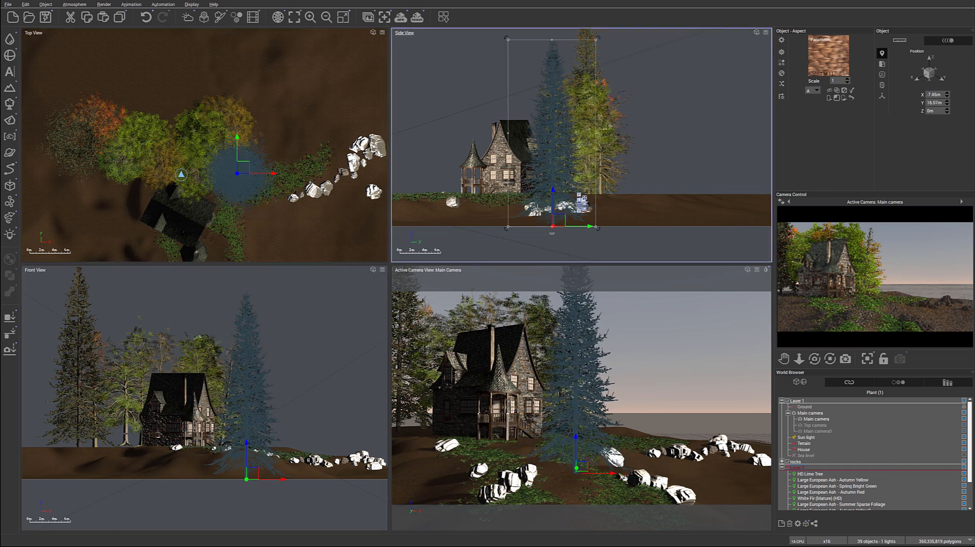
pyautogui.moveTo(581, 201); pyautogui.dragTo(559, 171)
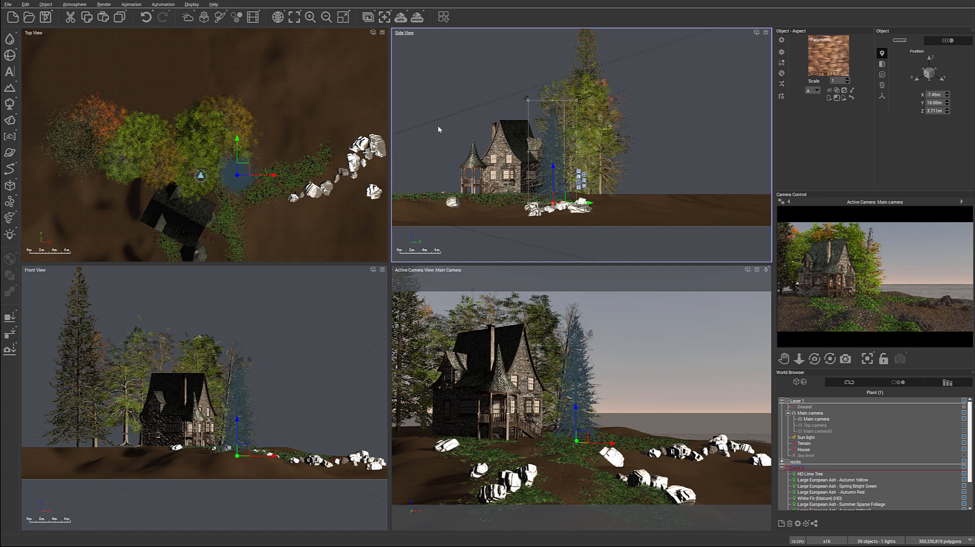
pyautogui.click(240, 160)
pyautogui.moveTo(237, 173)
pyautogui.mouseDown()
pyautogui.moveTo(243, 178)
pyautogui.moveTo(249, 161)
pyautogui.mouseUp()
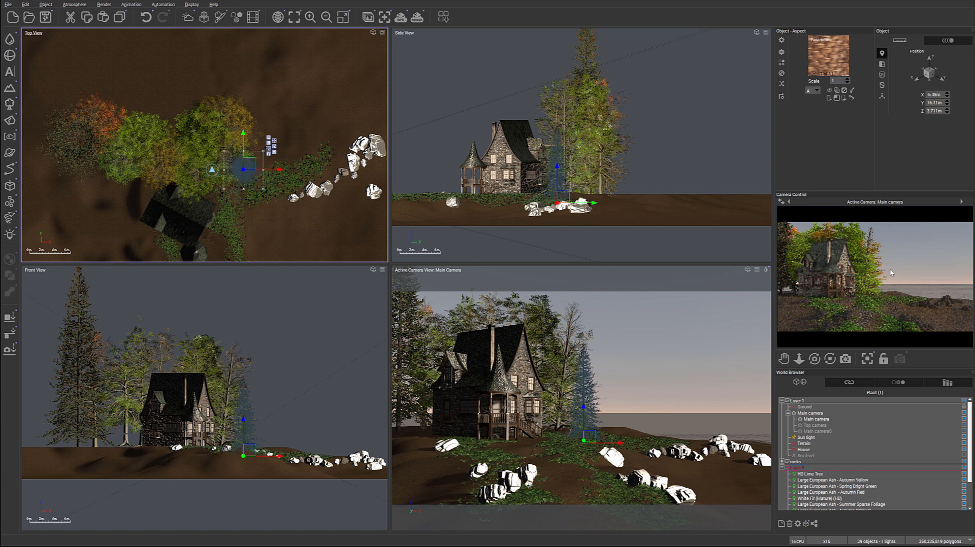
pyautogui.click(817, 245)
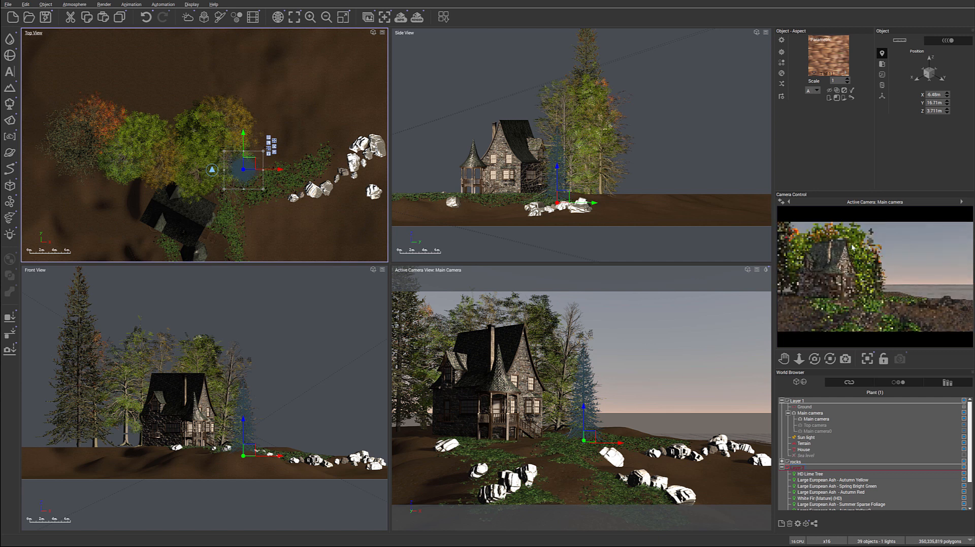
pyautogui.rightClick(897, 280)
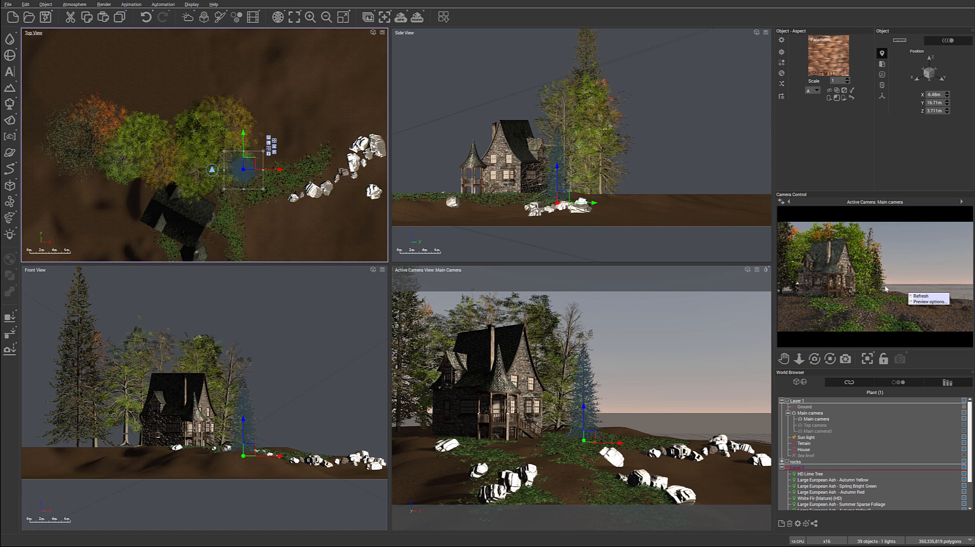
# Step: Add an Alder - Late Spring and place it beyond the small conifer, at about X -3.2 m, Y 21.3 m, Z 2.2 m
pyautogui.moveTo(266, 168); pyautogui.dragTo(224, 127, button='right')
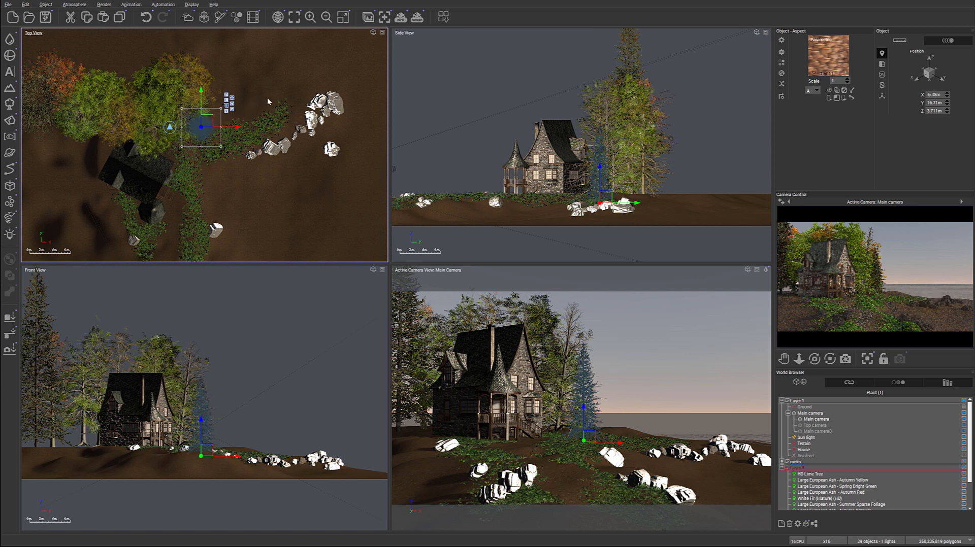
pyautogui.click(10, 104)
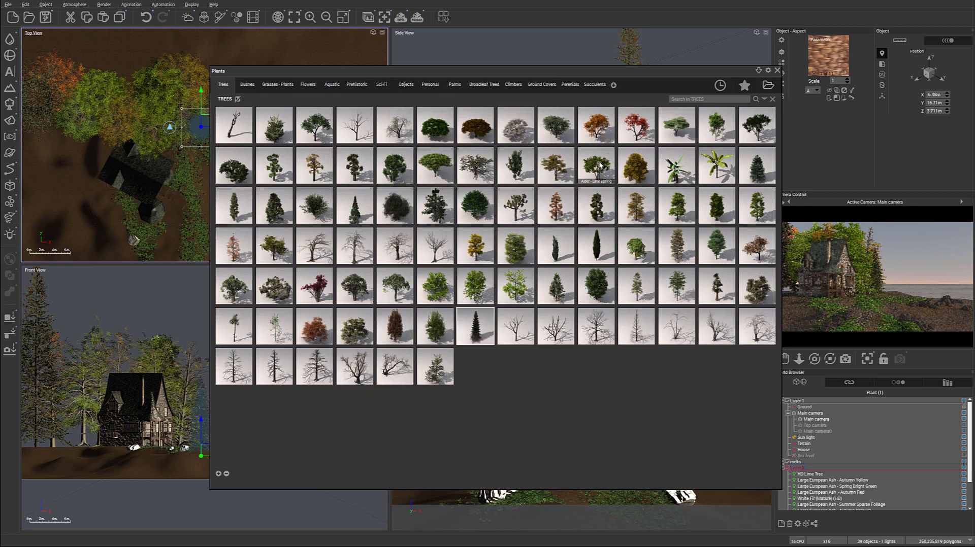
pyautogui.doubleClick(598, 165)
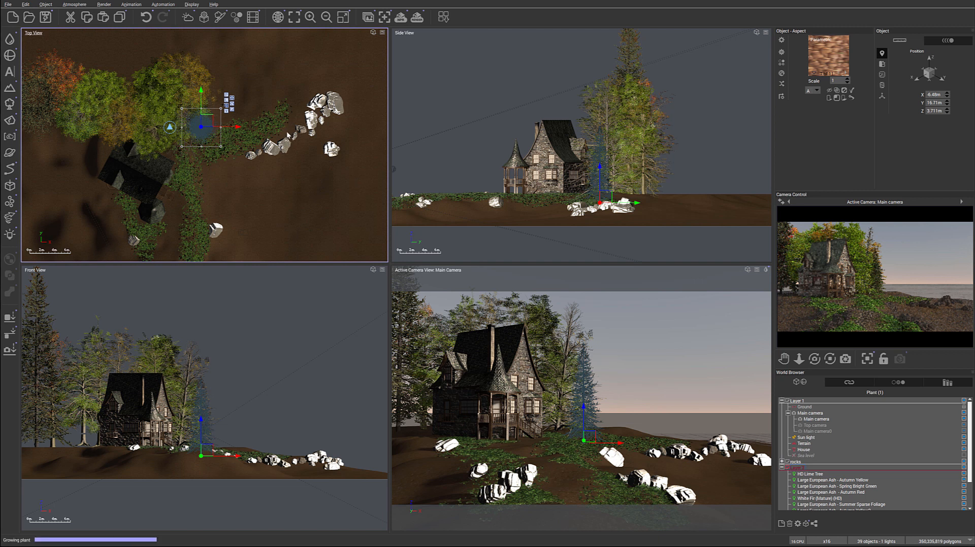
pyautogui.moveTo(214, 141); pyautogui.dragTo(229, 106)
pyautogui.moveTo(623, 218)
pyautogui.mouseDown()
pyautogui.moveTo(627, 188)
pyautogui.moveTo(631, 209)
pyautogui.mouseUp()
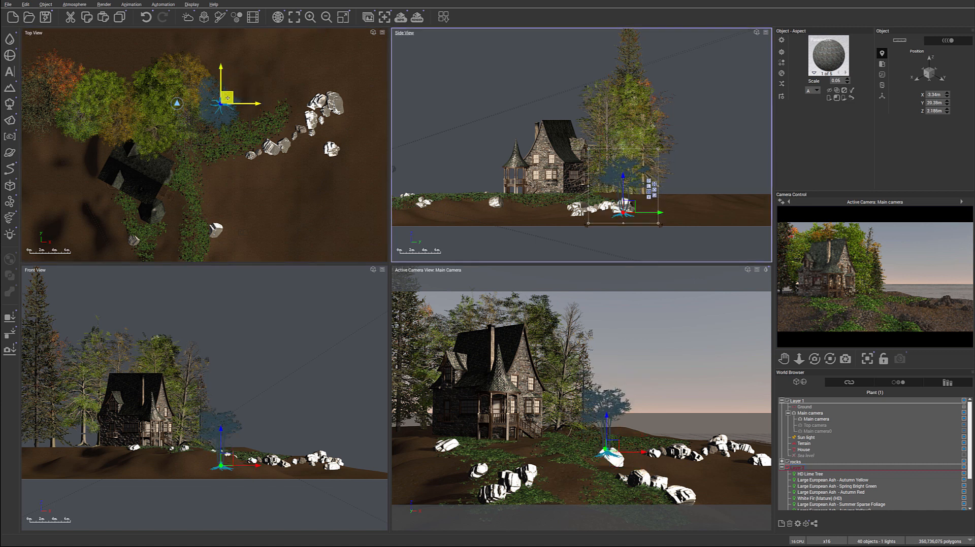
pyautogui.moveTo(227, 97); pyautogui.dragTo(228, 91)
# Step: Add the small golden-brown broadleaf tree and place it next to the alder, at about X 0 m, Y 21.7 m, Z 2.4 m
pyautogui.click(9, 104)
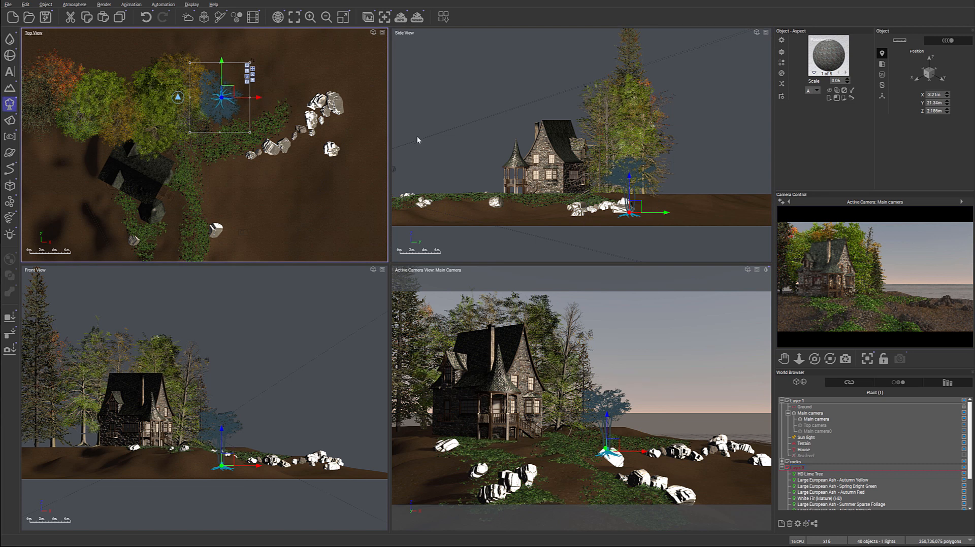
pyautogui.click(368, 151)
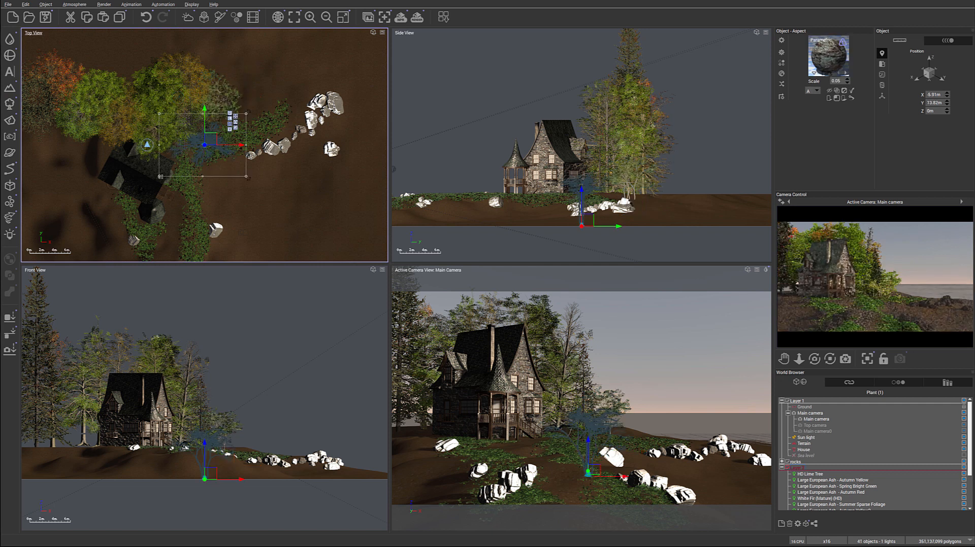
pyautogui.moveTo(210, 138); pyautogui.dragTo(240, 107)
pyautogui.moveTo(621, 224); pyautogui.dragTo(625, 203)
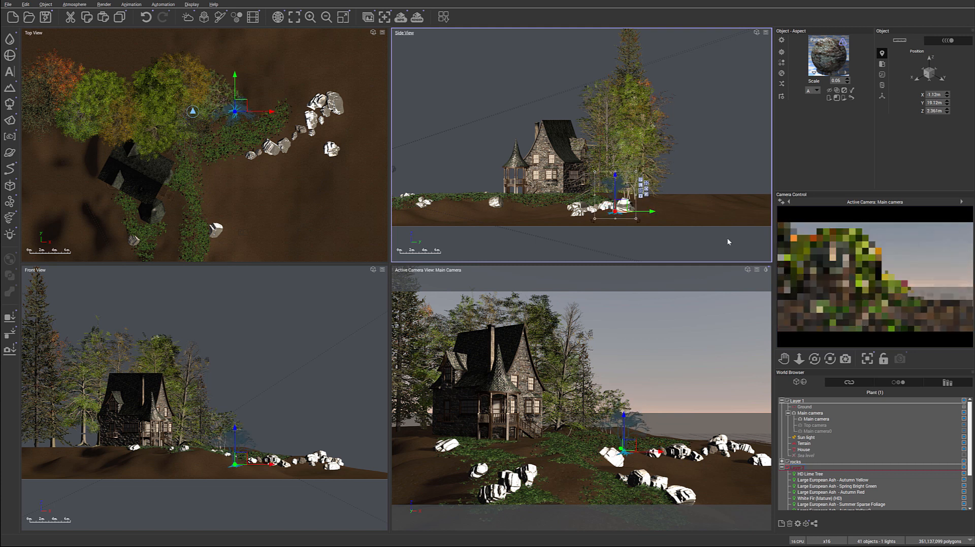
pyautogui.moveTo(241, 105); pyautogui.dragTo(248, 89)
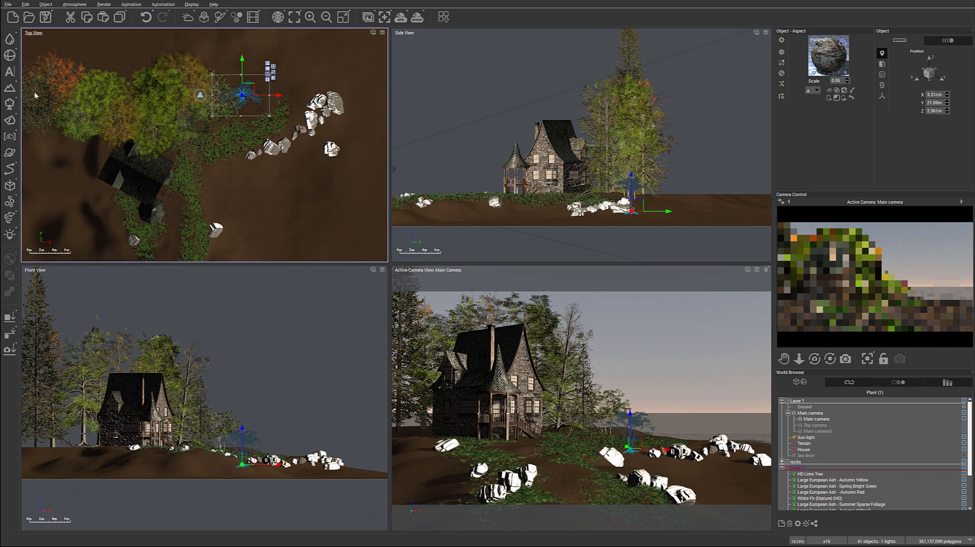
# Step: Add a narrow green broadleaf tree and place it beyond the golden-brown tree, at about X -0.2 m, Y 24.6 m, Z 3.1 m
pyautogui.click(9, 104)
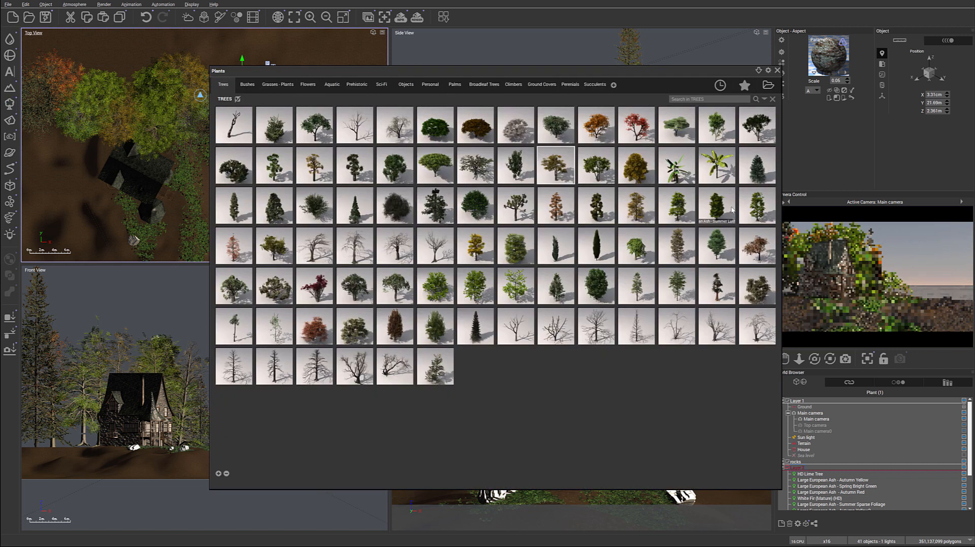
pyautogui.click(673, 201)
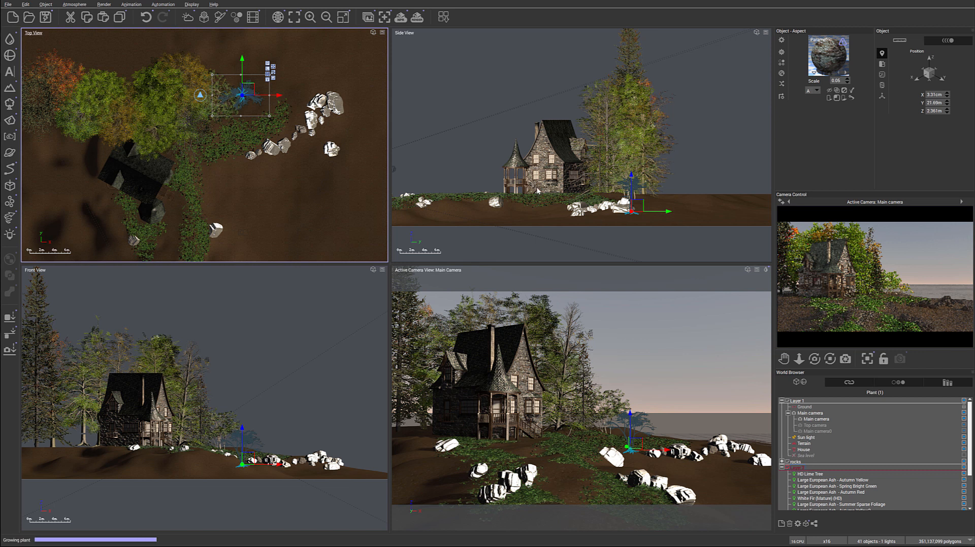
pyautogui.moveTo(207, 140); pyautogui.dragTo(244, 61)
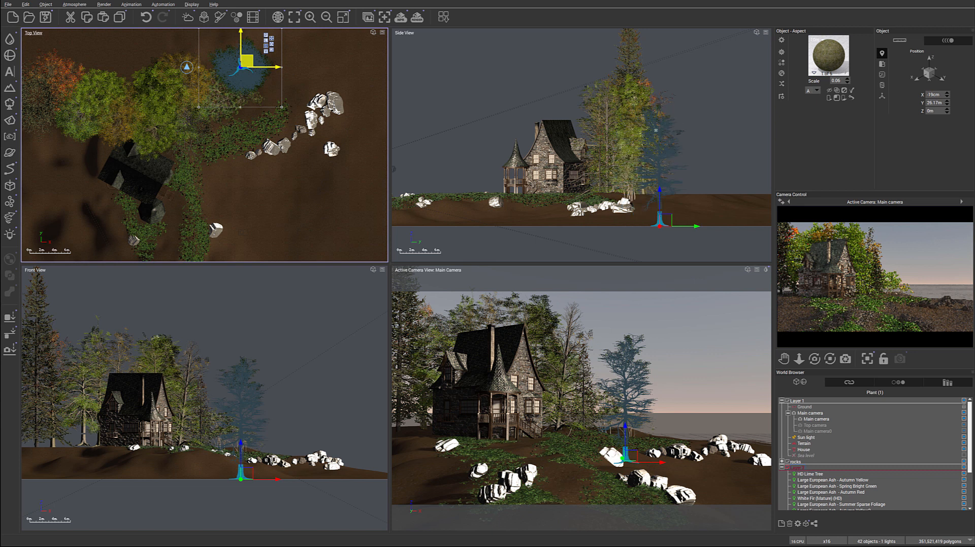
pyautogui.moveTo(662, 220); pyautogui.dragTo(652, 201)
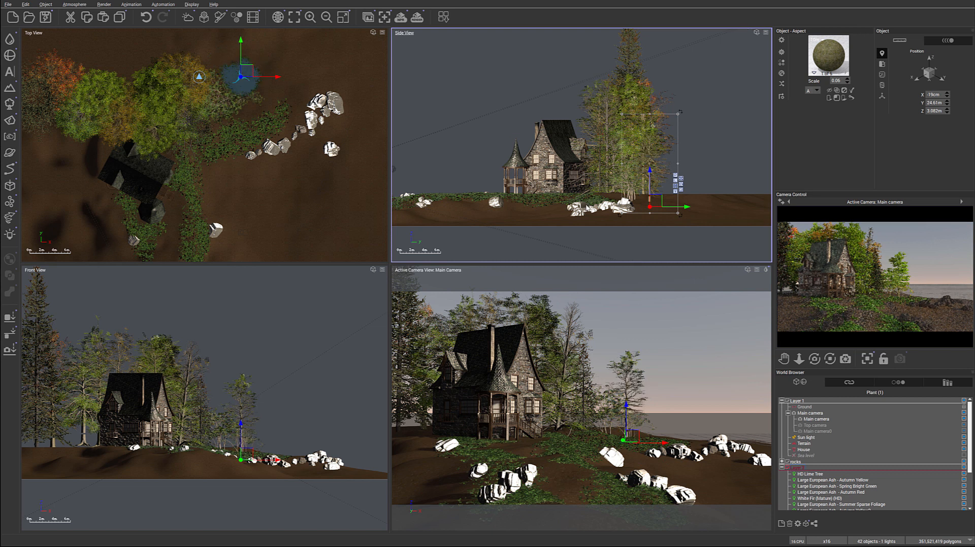
# Step: Add an Alder - Late Summer and place it behind the tree group, at about X -4 m, Y 24.2 m, Z 5.1 m
pyautogui.click(10, 104)
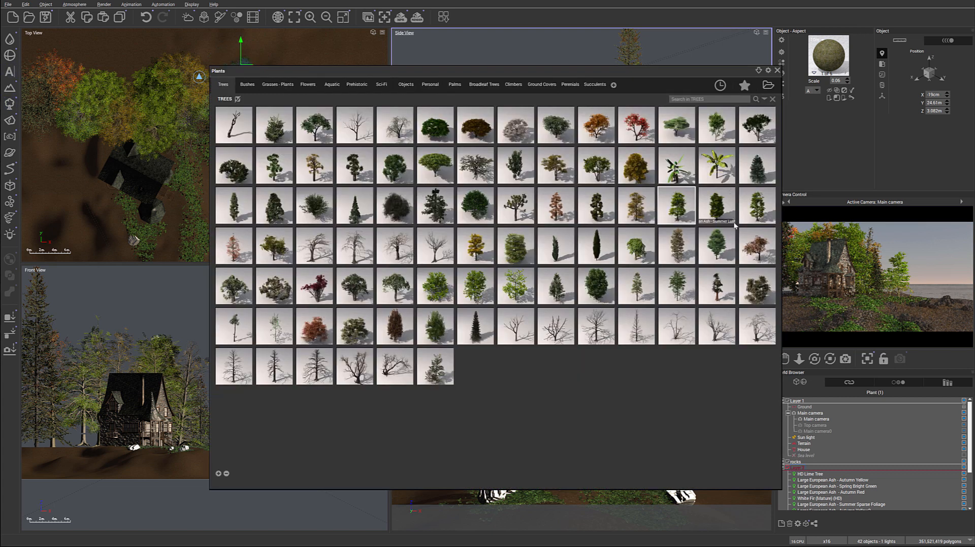
pyautogui.moveTo(302, 254)
pyautogui.doubleClick(281, 247)
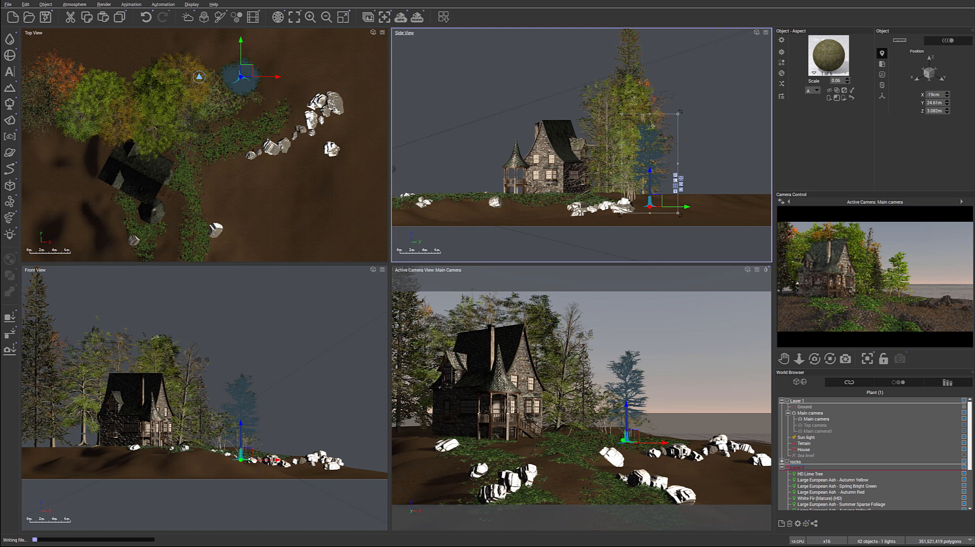
pyautogui.moveTo(223, 140); pyautogui.dragTo(286, 67)
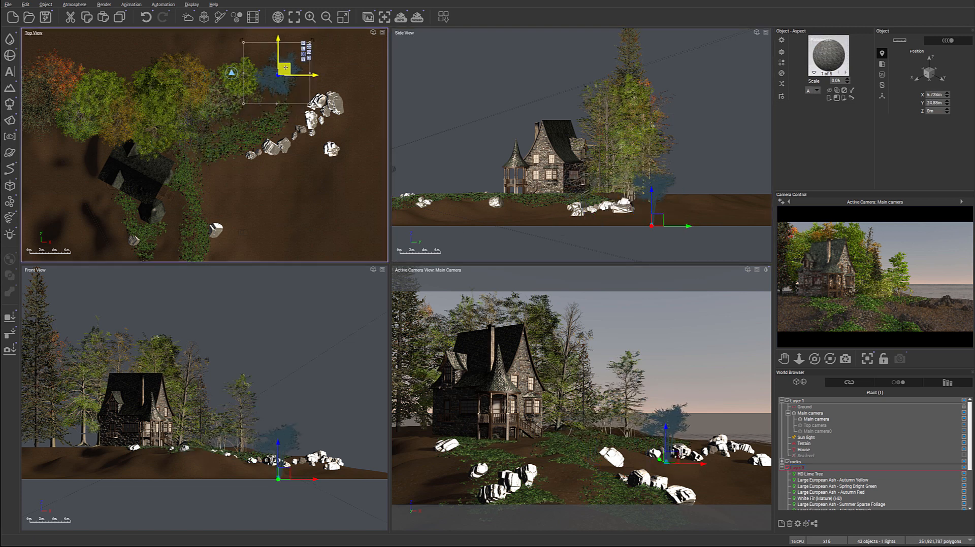
pyautogui.moveTo(652, 200); pyautogui.dragTo(651, 167)
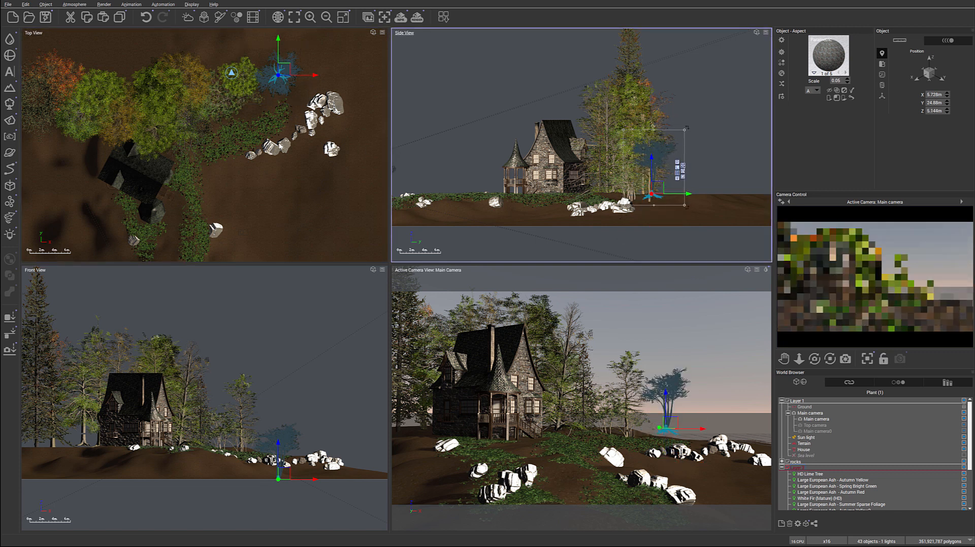
pyautogui.moveTo(281, 72); pyautogui.dragTo(221, 74)
pyautogui.moveTo(651, 189); pyautogui.dragTo(649, 189)
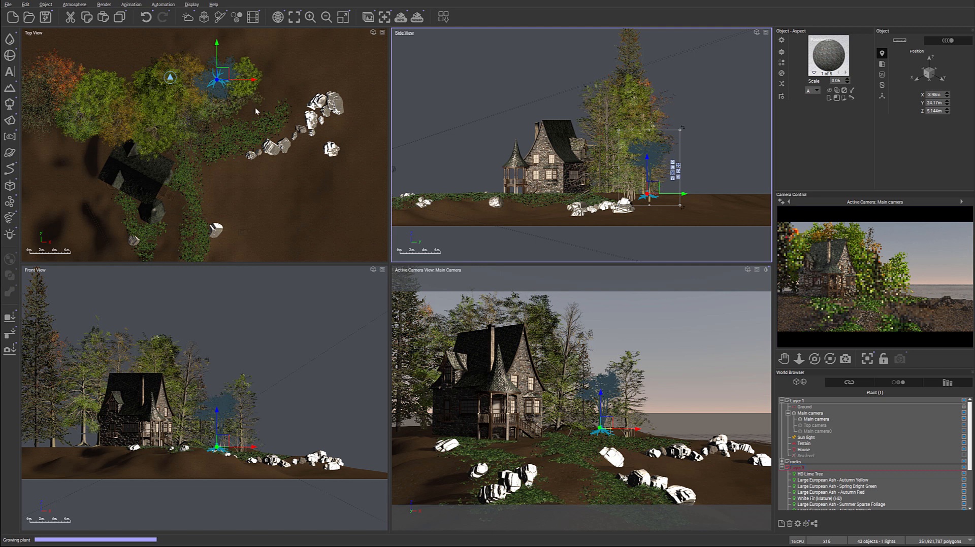
# Step: Add a second Alder - Late Summer by the far rocks, at about X 12 m, Y 22.1 m, Z 2.8 m, and save the scene
pyautogui.moveTo(212, 139); pyautogui.dragTo(328, 82)
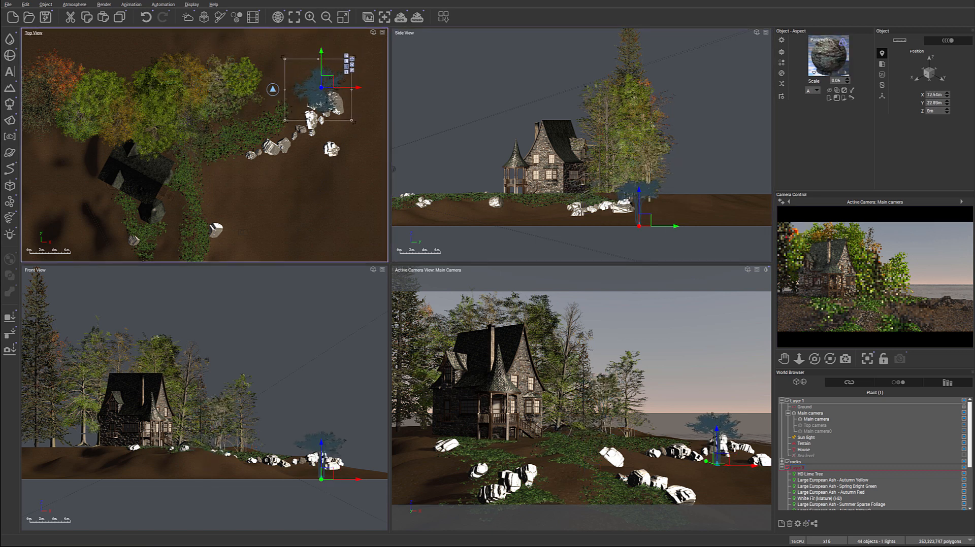
pyautogui.moveTo(644, 220)
pyautogui.mouseDown()
pyautogui.moveTo(642, 189)
pyautogui.moveTo(638, 203)
pyautogui.mouseUp()
pyautogui.click(325, 459)
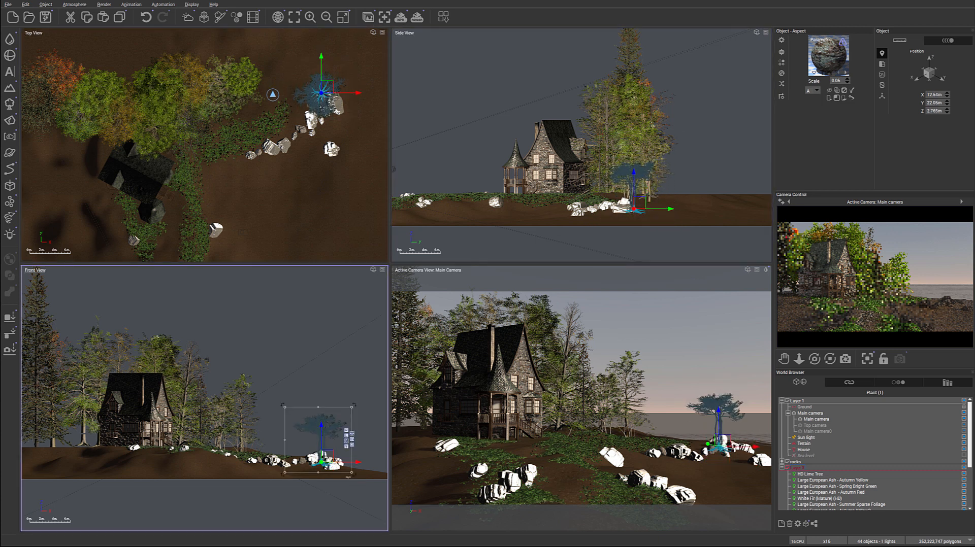
pyautogui.moveTo(325, 457); pyautogui.dragTo(321, 456)
pyautogui.click(45, 17)
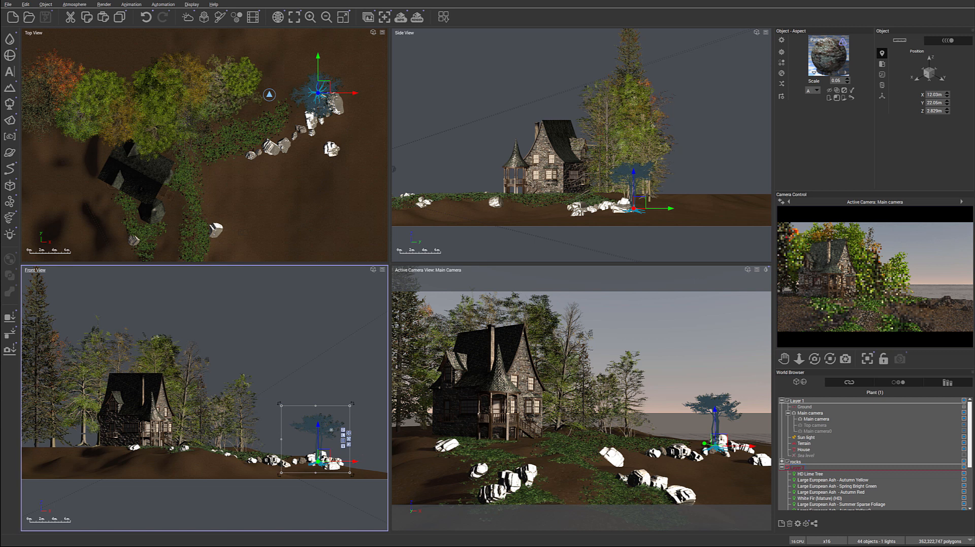
# Step: Reshape the alder by the rocks in the Plant Editor with trunk and branch Falloff +33, Gnarl +70 and Droop +23
pyautogui.rightClick(326, 233)
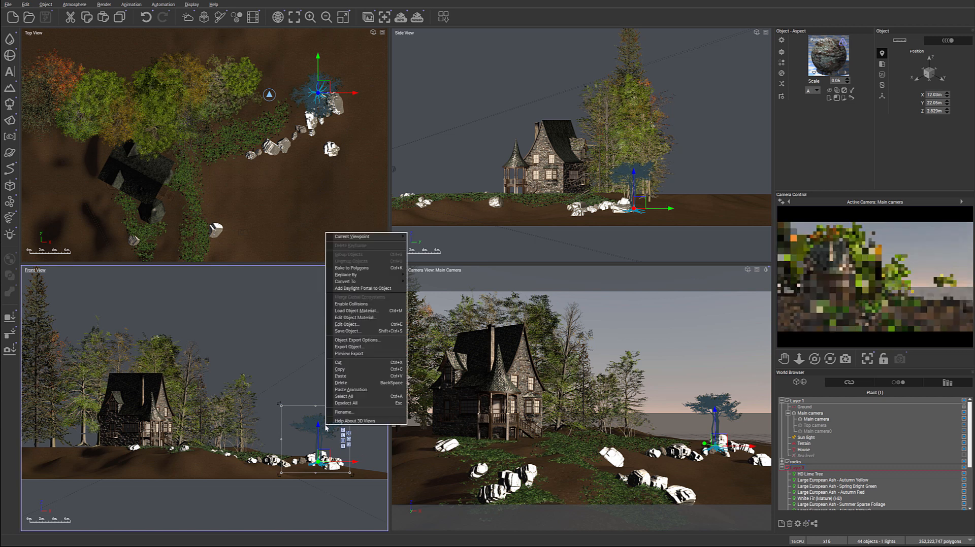
pyautogui.click(378, 324)
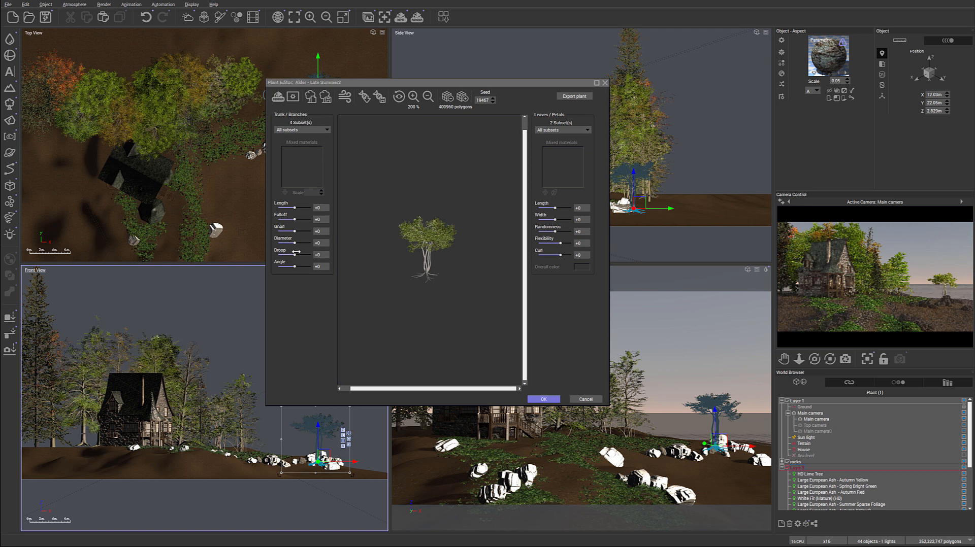
pyautogui.moveTo(291, 231); pyautogui.dragTo(300, 231)
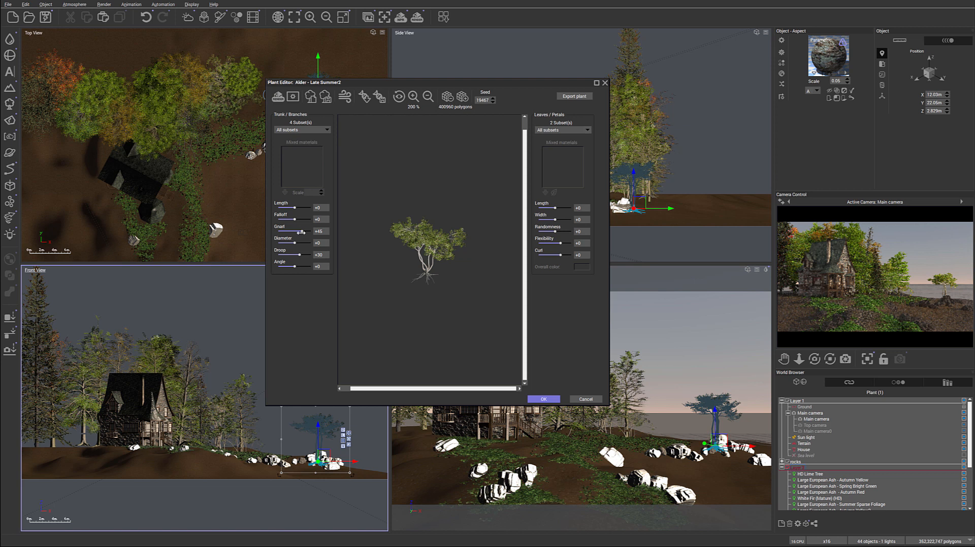
pyautogui.moveTo(294, 220); pyautogui.dragTo(302, 220)
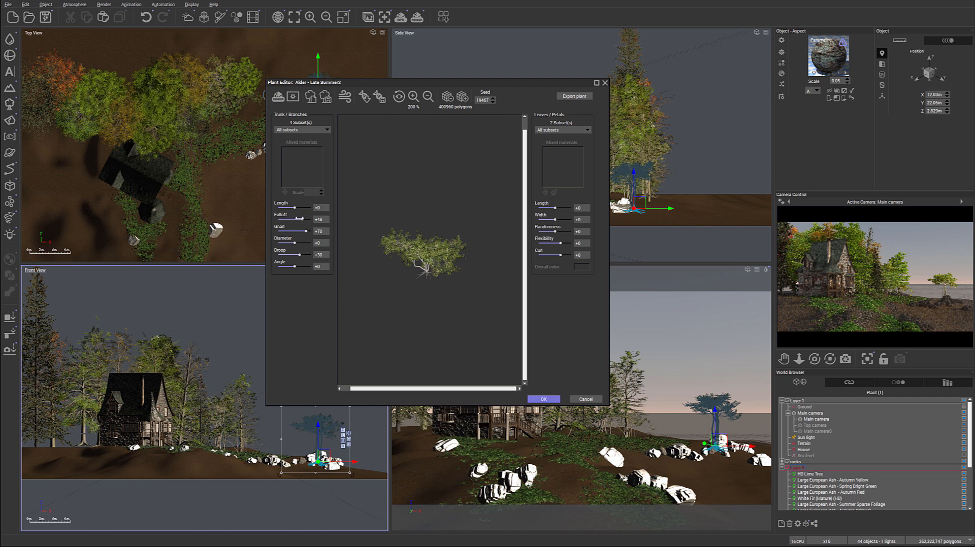
pyautogui.moveTo(303, 220); pyautogui.dragTo(300, 220)
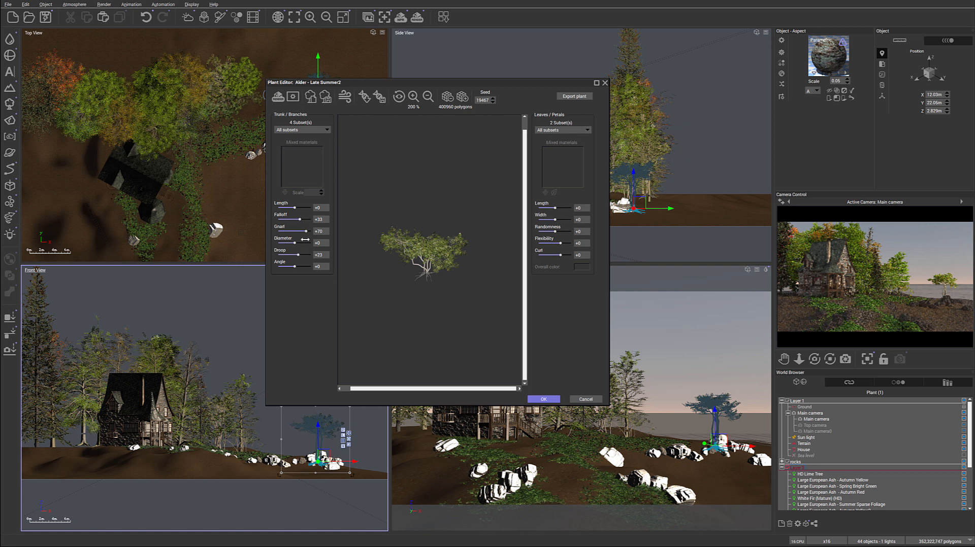
pyautogui.click(554, 399)
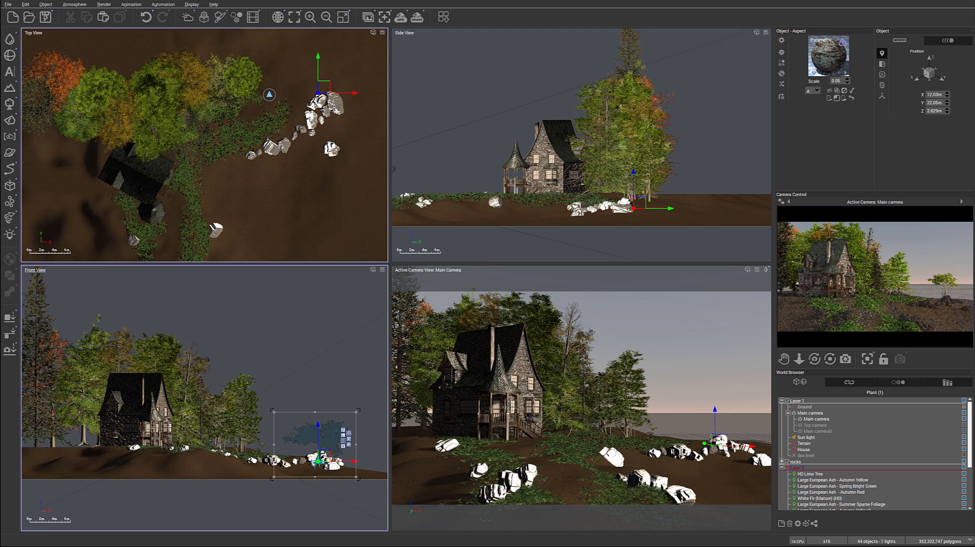
# Step: Enlarge the gnarled alder by the rocks and adjust its rotation in the top and front views
pyautogui.moveTo(269, 95); pyautogui.dragTo(249, 121, button='right')
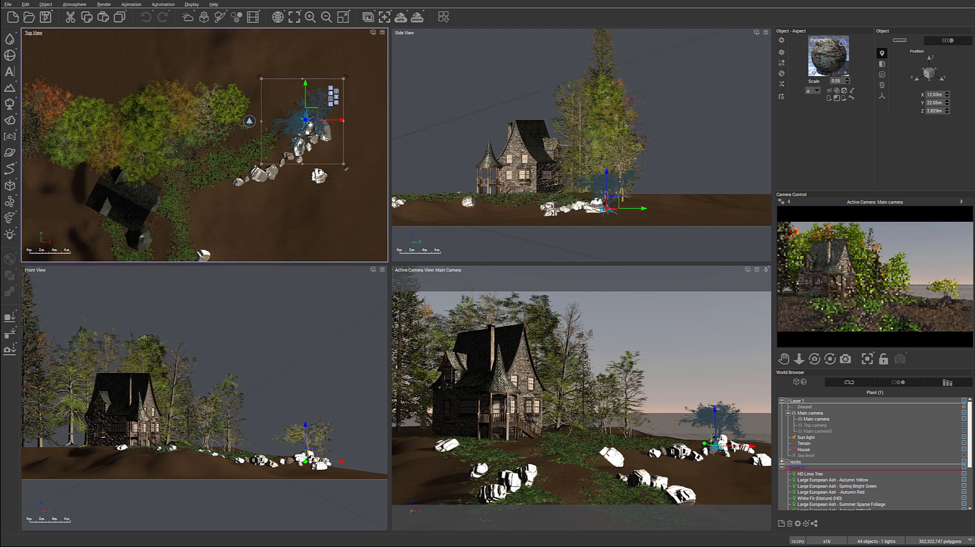
pyautogui.moveTo(347, 163); pyautogui.dragTo(299, 78)
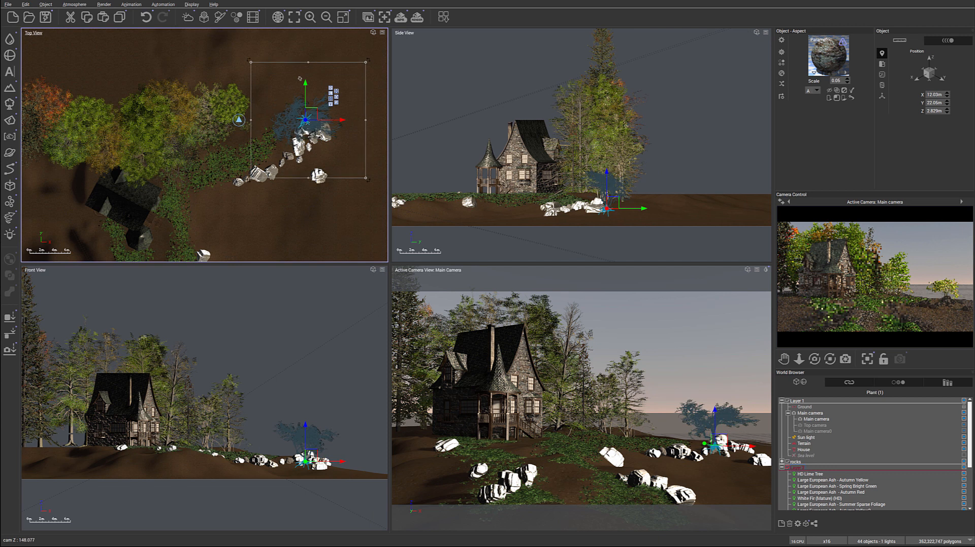
pyautogui.click(337, 450)
pyautogui.moveTo(369, 481)
pyautogui.mouseDown()
pyautogui.moveTo(367, 492)
pyautogui.moveTo(390, 508)
pyautogui.moveTo(349, 471)
pyautogui.moveTo(367, 485)
pyautogui.mouseUp()
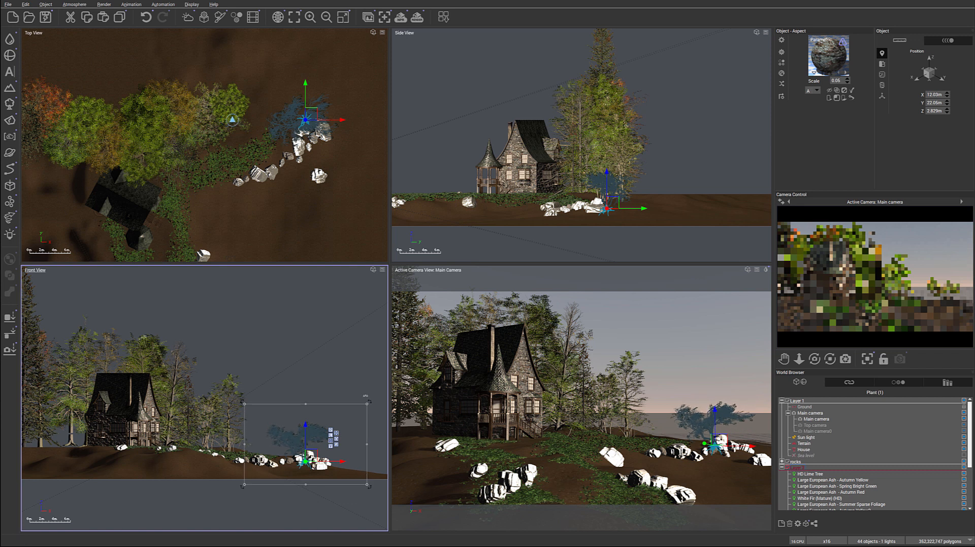
pyautogui.moveTo(368, 396); pyautogui.dragTo(377, 406)
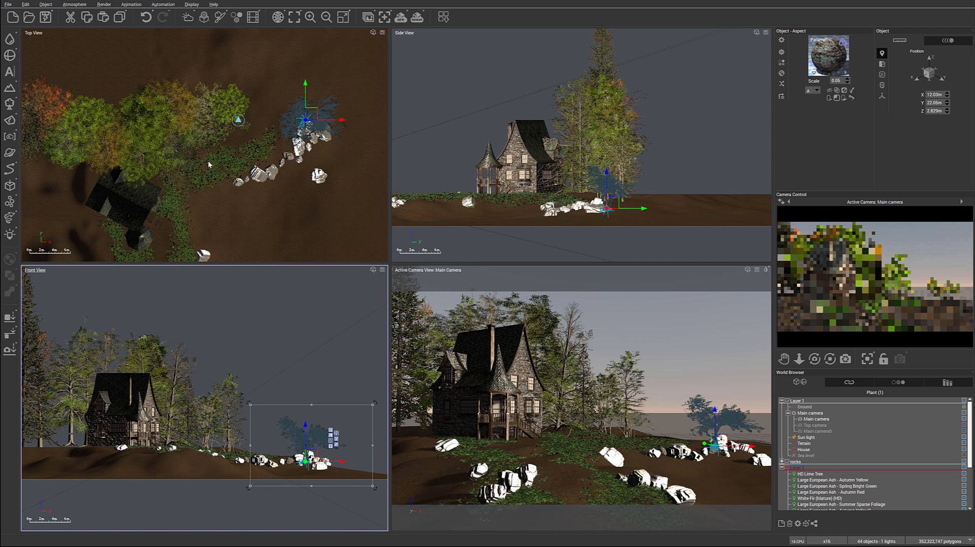
# Step: Move the gnarled alder closer beside the rocks, to about X 10 m, Y 21.8 m, Z 3.2 m
pyautogui.moveTo(311, 113); pyautogui.dragTo(305, 112)
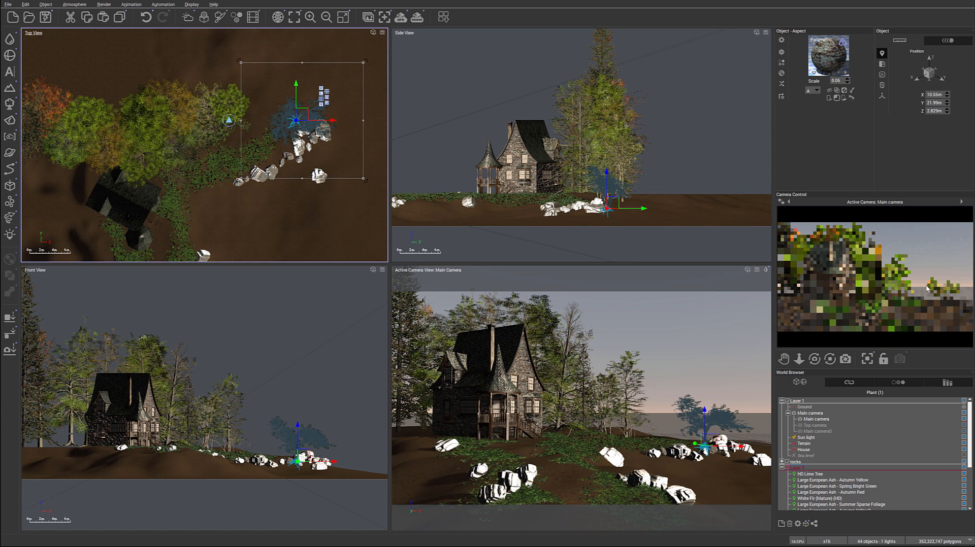
pyautogui.moveTo(611, 202); pyautogui.dragTo(601, 202)
pyautogui.click(302, 126)
pyautogui.moveTo(301, 123)
pyautogui.mouseDown()
pyautogui.moveTo(289, 116)
pyautogui.moveTo(302, 117)
pyautogui.mouseUp()
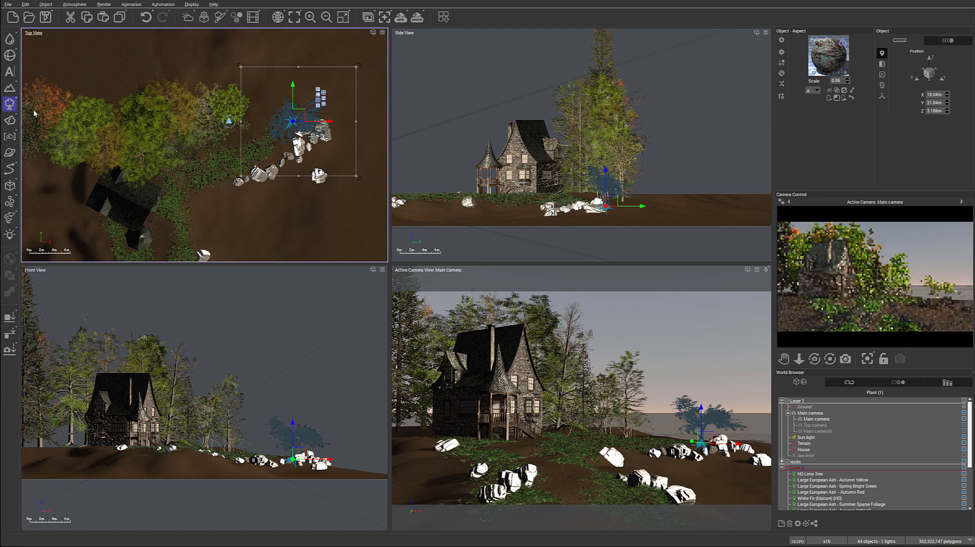
# Step: Add another small broadleaf tree between the tree group and the gnarled alder, at about X 2.9 m, Y 24.8 m, and save the scene
pyautogui.click(10, 104)
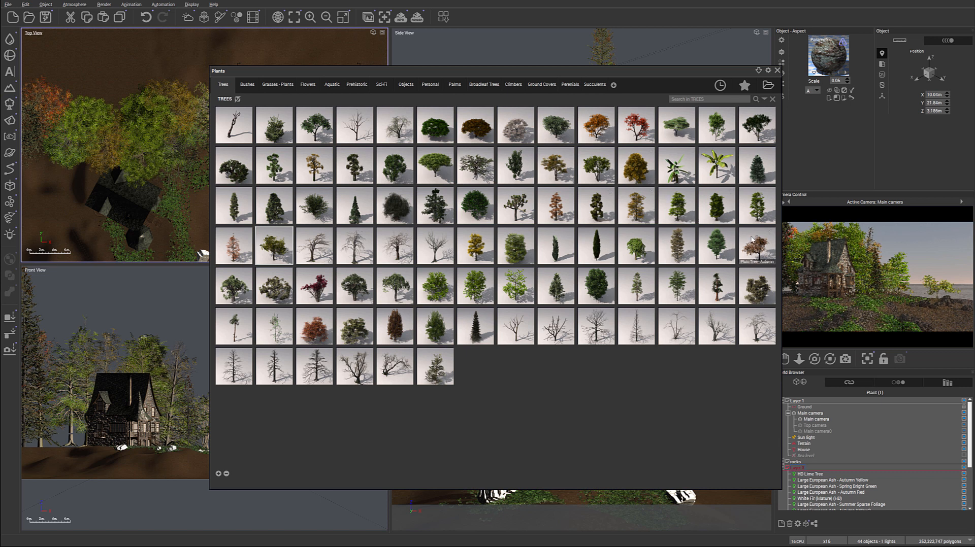
pyautogui.click(426, 183)
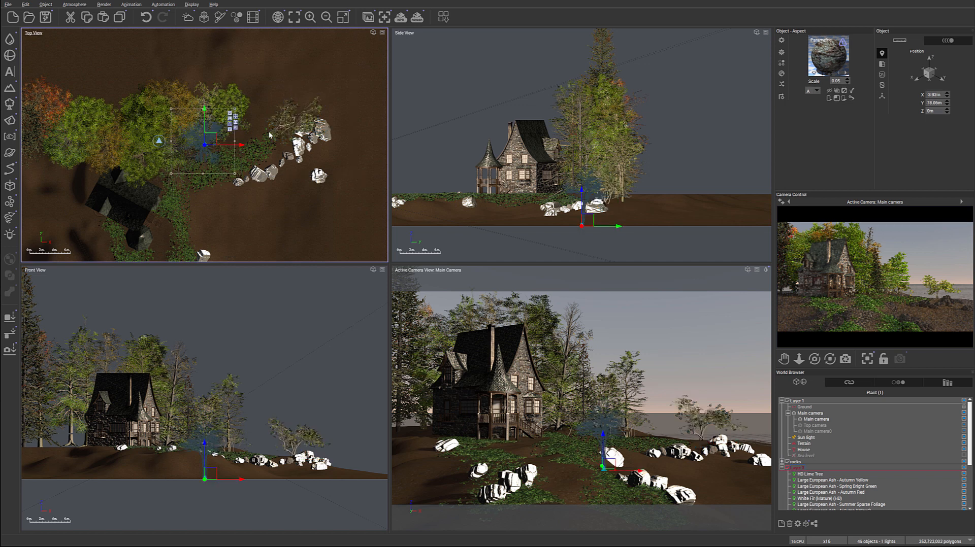
pyautogui.moveTo(204, 117); pyautogui.dragTo(275, 104)
pyautogui.moveTo(584, 179); pyautogui.dragTo(624, 179)
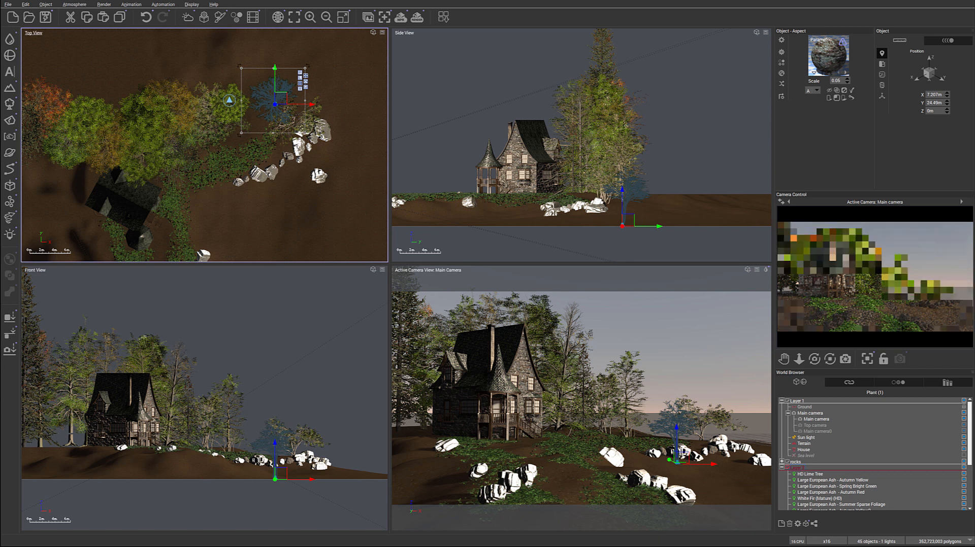
pyautogui.moveTo(284, 98)
pyautogui.mouseDown()
pyautogui.moveTo(258, 89)
pyautogui.moveTo(294, 104)
pyautogui.mouseUp()
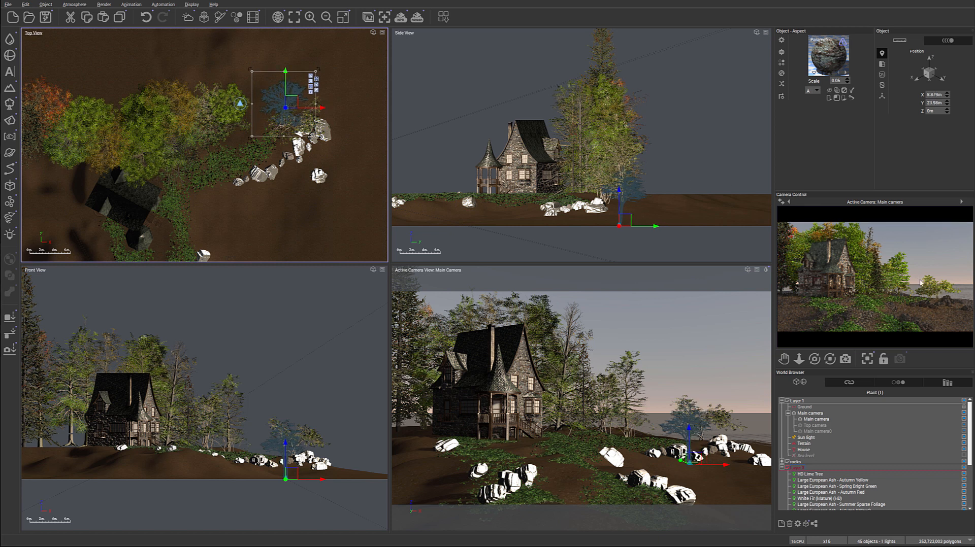
pyautogui.moveTo(289, 100); pyautogui.dragTo(261, 95)
pyautogui.moveTo(252, 94); pyautogui.dragTo(251, 94)
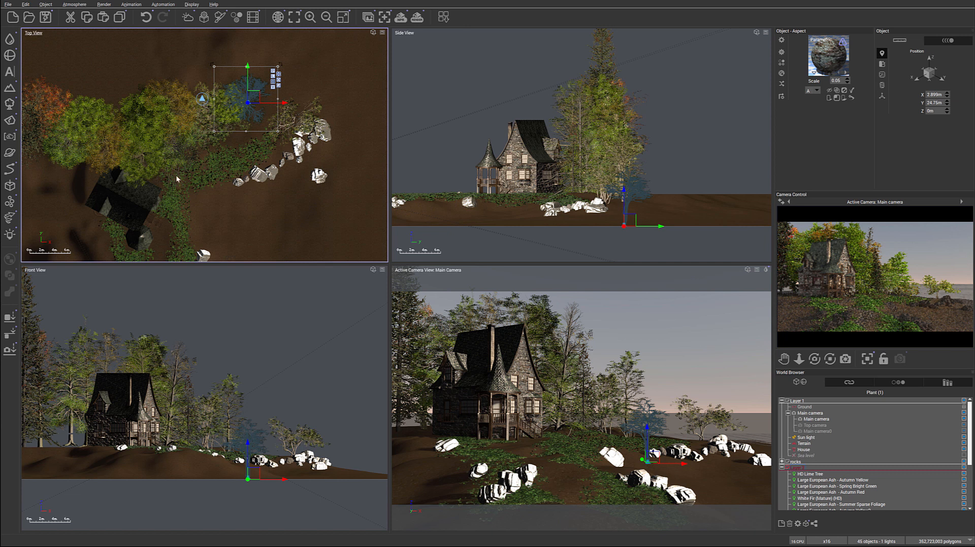
pyautogui.click(45, 17)
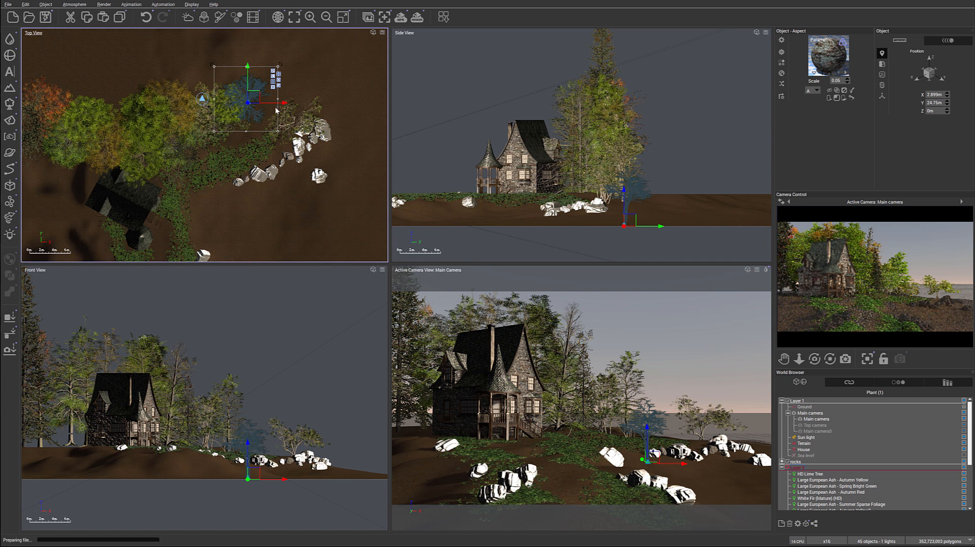
pyautogui.moveTo(302, 231); pyautogui.dragTo(307, 171, button='right')
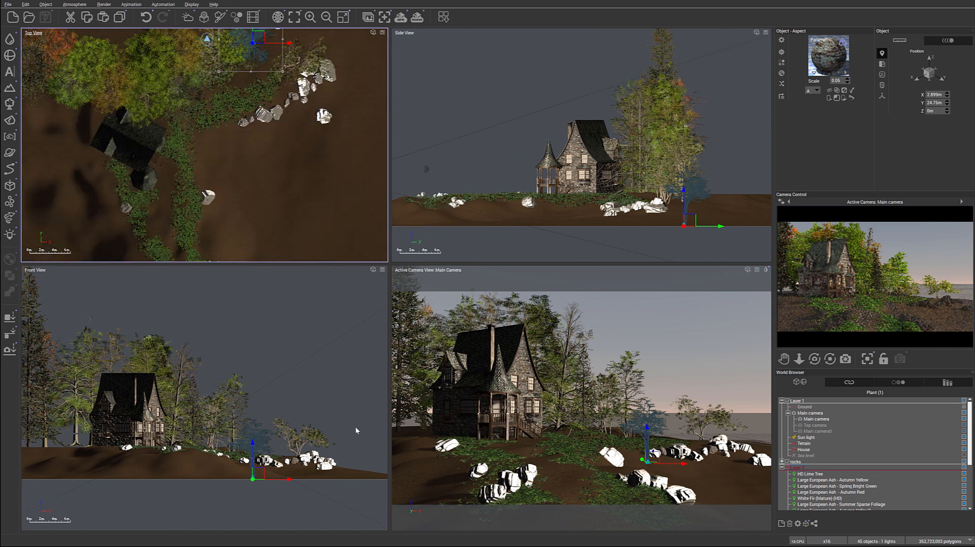